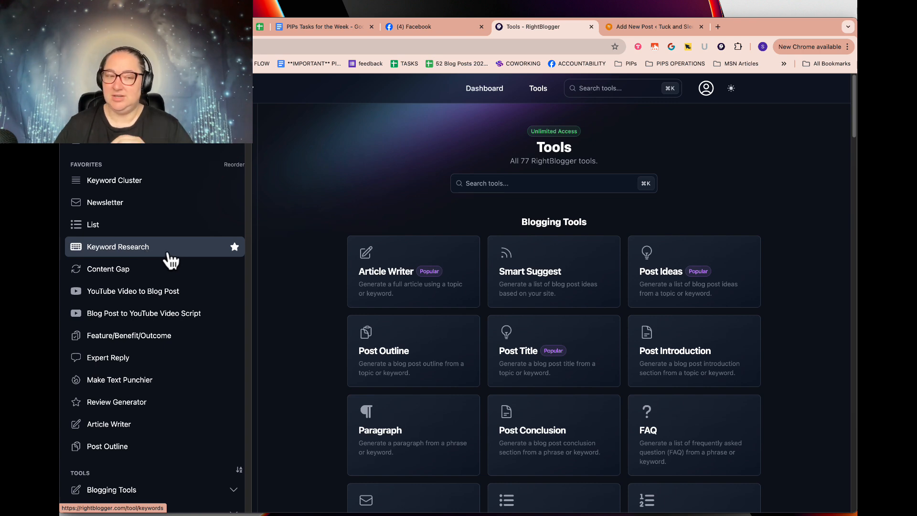
- Generate a keyword cluster for "gastric sleeve weight loss surgery" in the "Chatty and humorously candid" tone
left_click(146, 184)
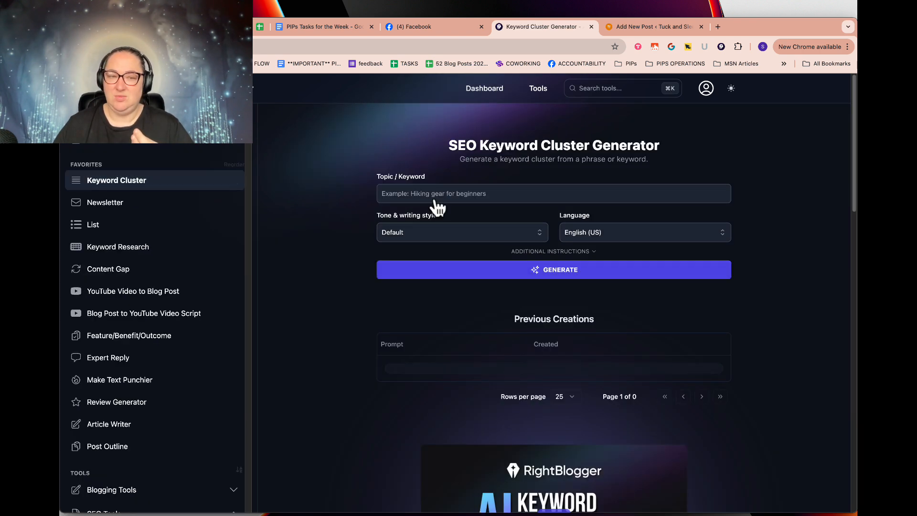
left_click(453, 195)
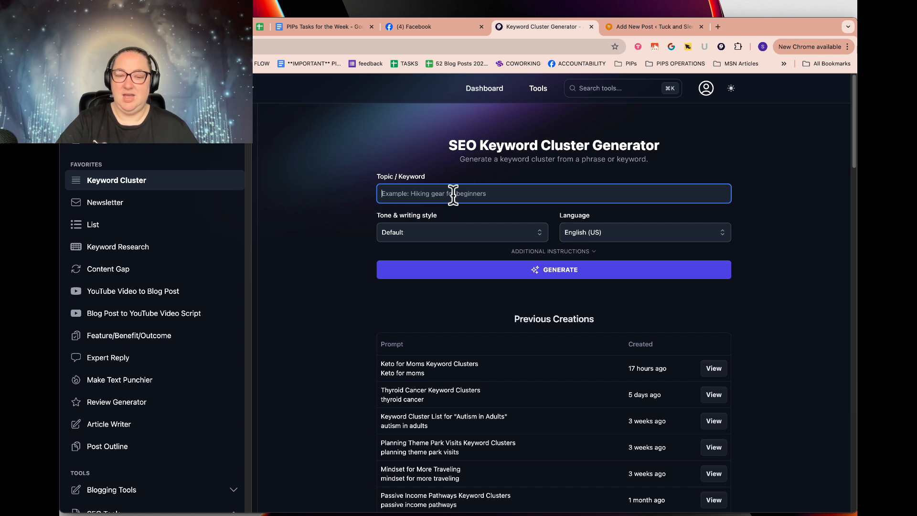
type("gastric sleeve weight loss surgery")
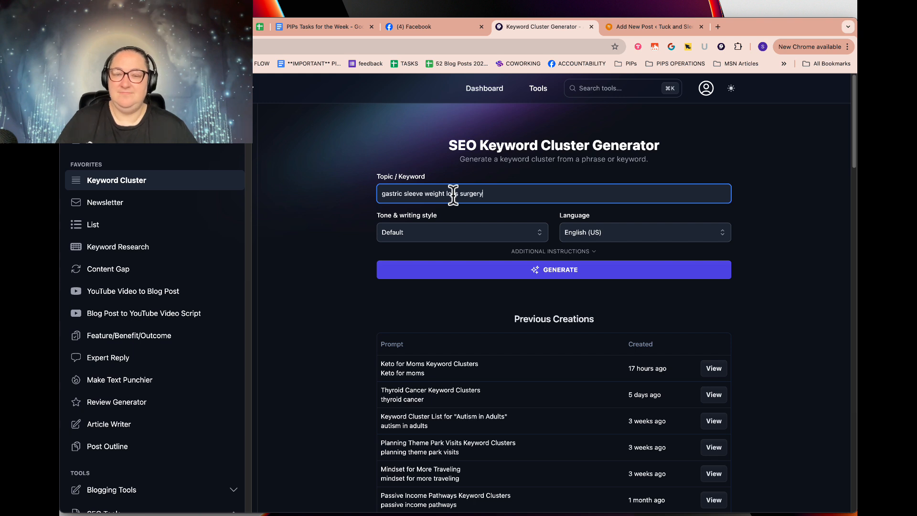
left_click(547, 251)
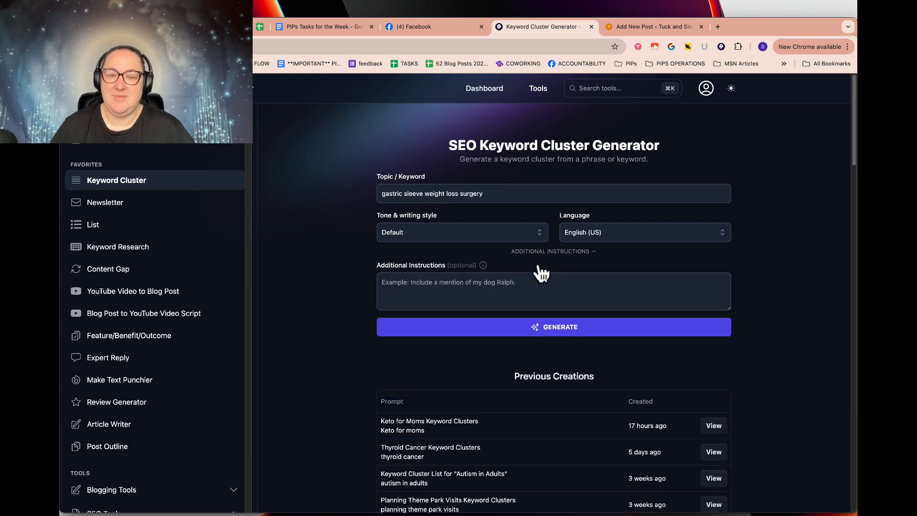
left_click(466, 232)
left_click(446, 284)
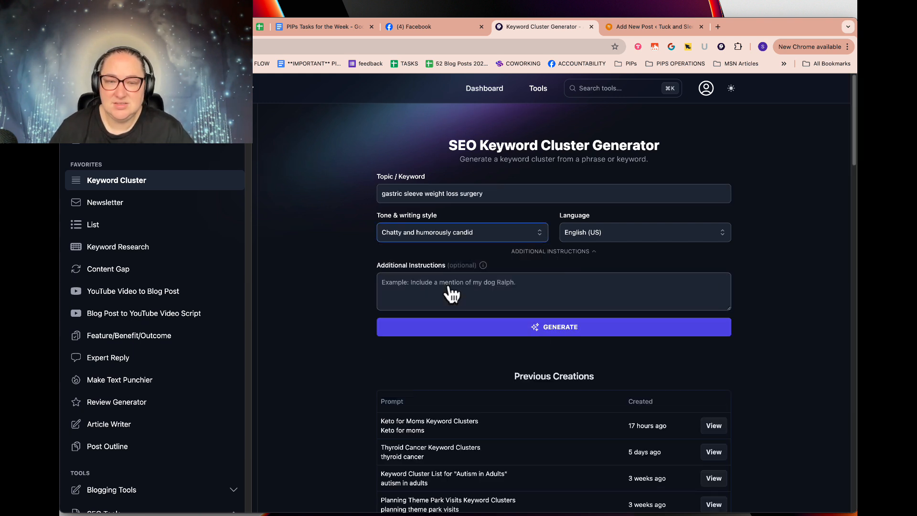
left_click(507, 333)
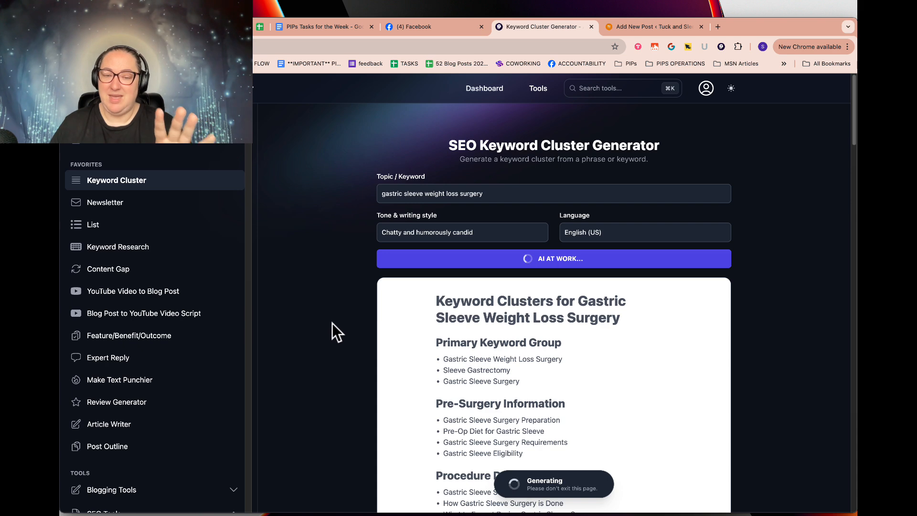
- Review the generated gastric sleeve keyword clusters from the primary keyword group through the frequently asked questions
scroll(333, 326, "down", 3)
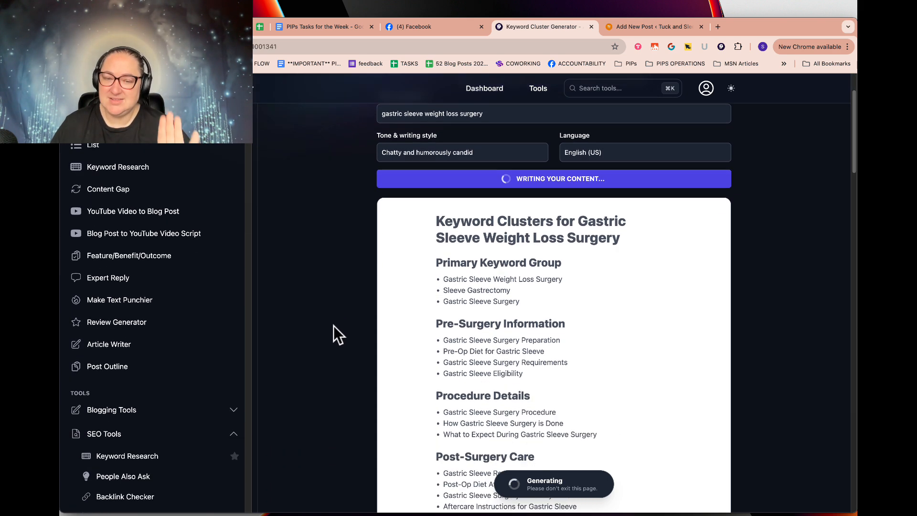
scroll(333, 325, "down", 3)
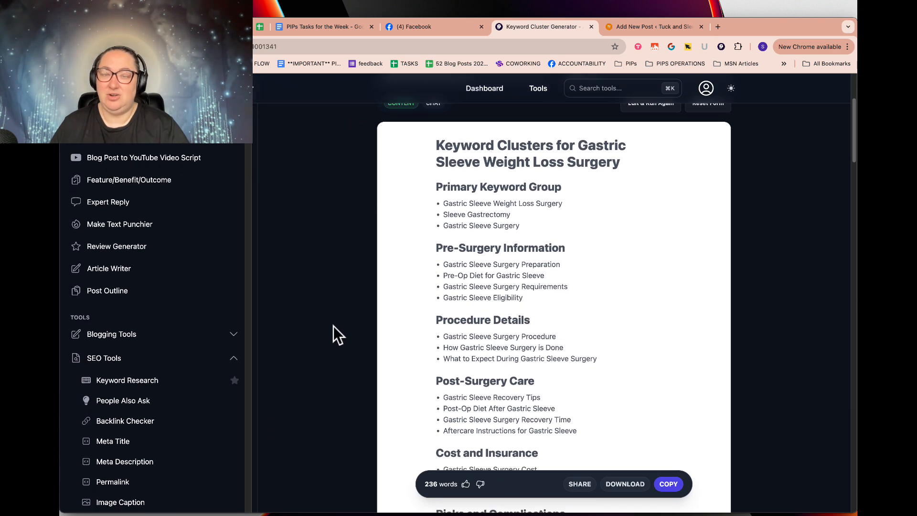
scroll(333, 326, "up", 2)
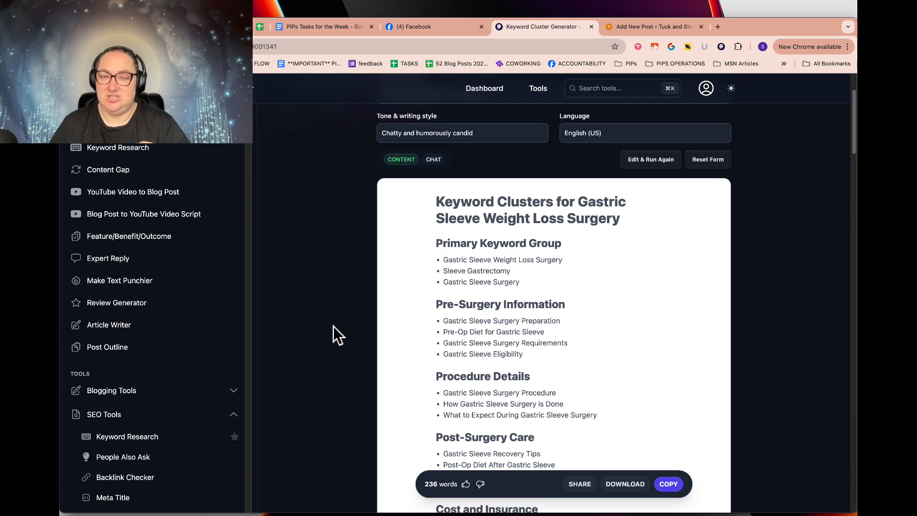
scroll(334, 325, "down", 3)
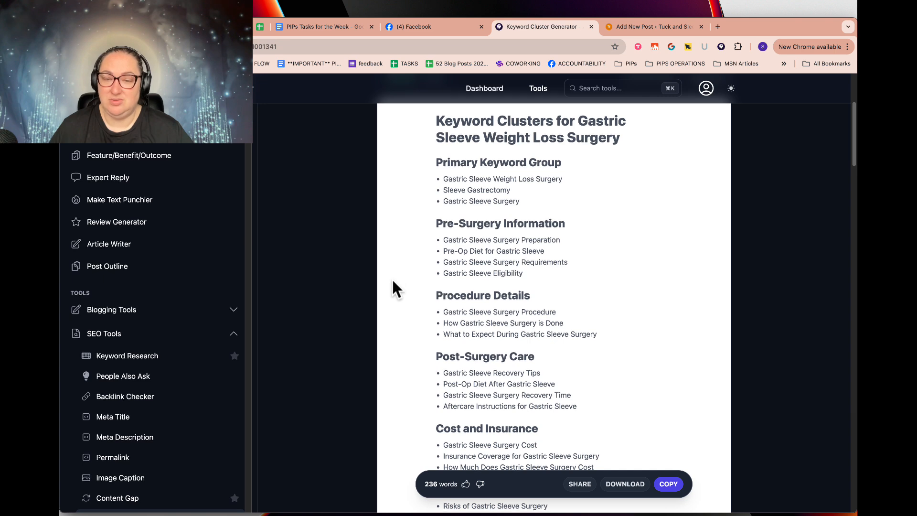
scroll(393, 281, "down", 3)
scroll(393, 282, "down", 5)
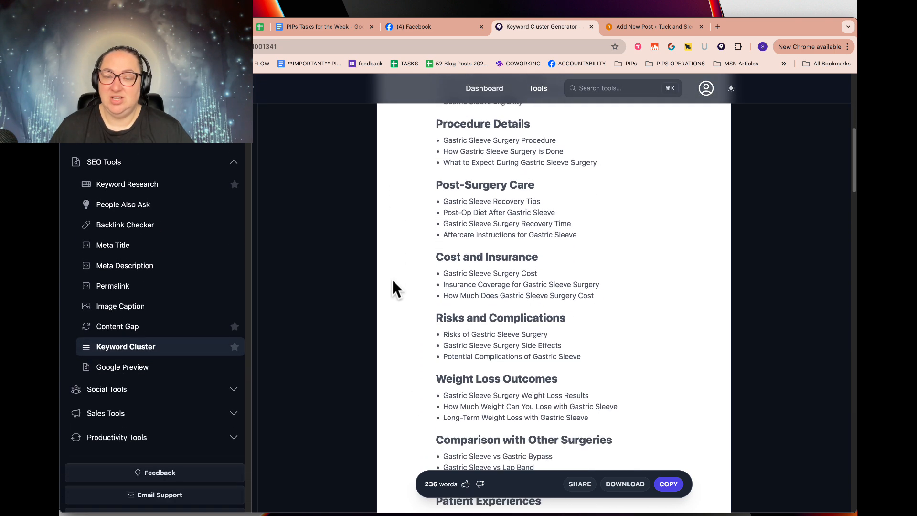
scroll(393, 284, "down", 7)
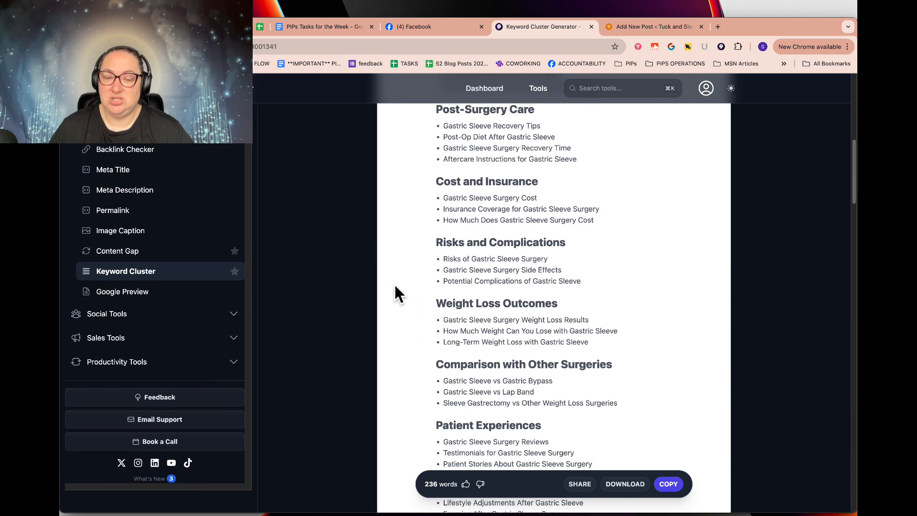
scroll(395, 293, "down", 3)
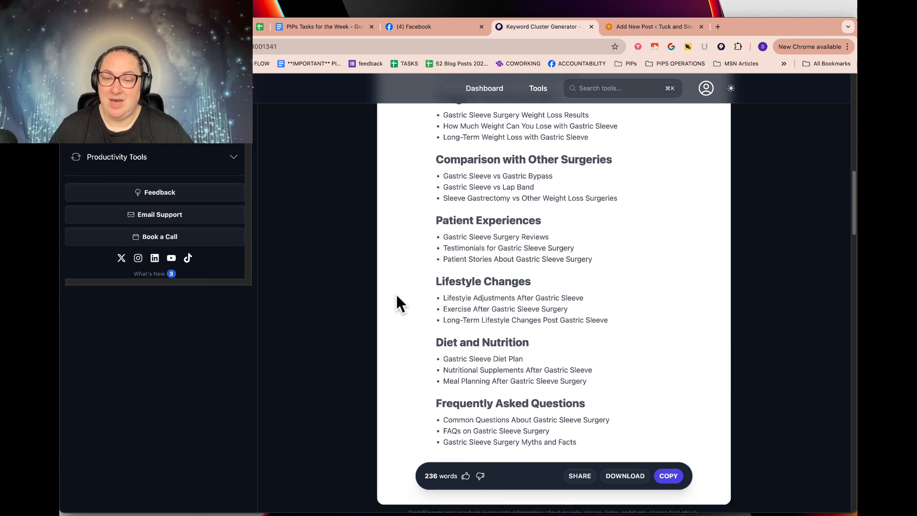
scroll(395, 294, "up", 10)
scroll(396, 295, "up", 7)
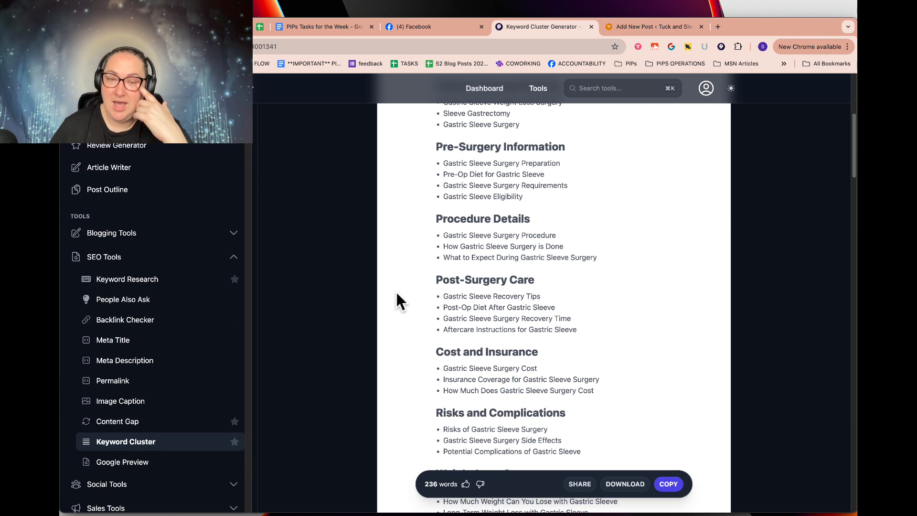
- Copy the keyword "Pre-Op Diet for Gastric Sleeve" from the Pre-Surgery Information cluster
left_click_drag(435, 237, 574, 290)
left_click_drag(444, 253, 571, 260)
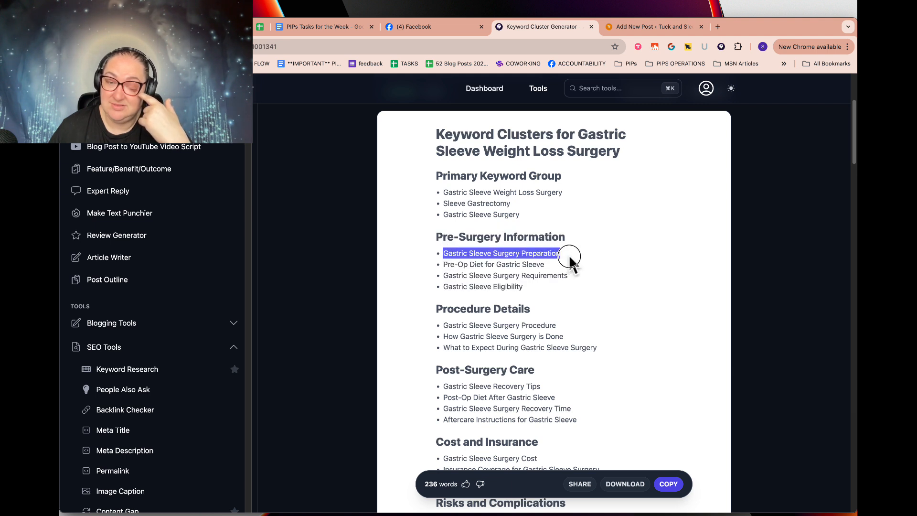
left_click_drag(441, 264, 552, 268)
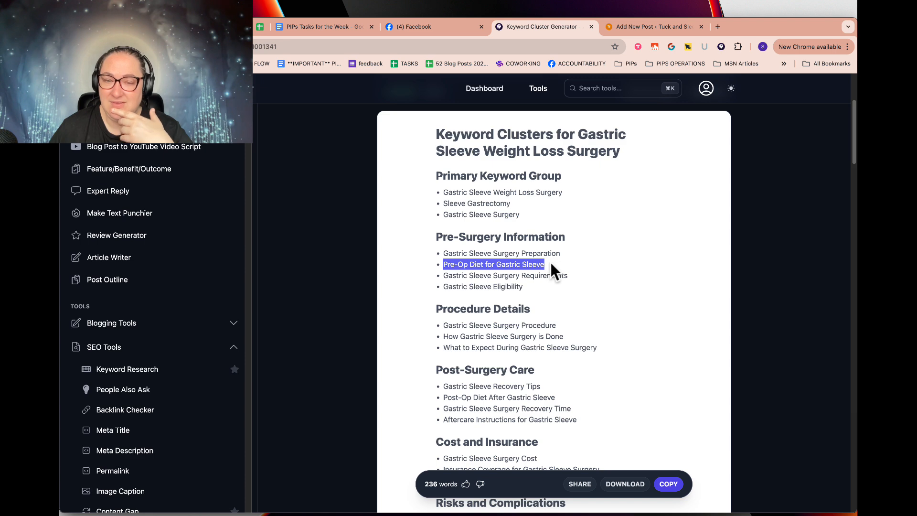
left_click(551, 270)
left_click_drag(446, 264, 550, 270)
key("super+c")
left_click(546, 263)
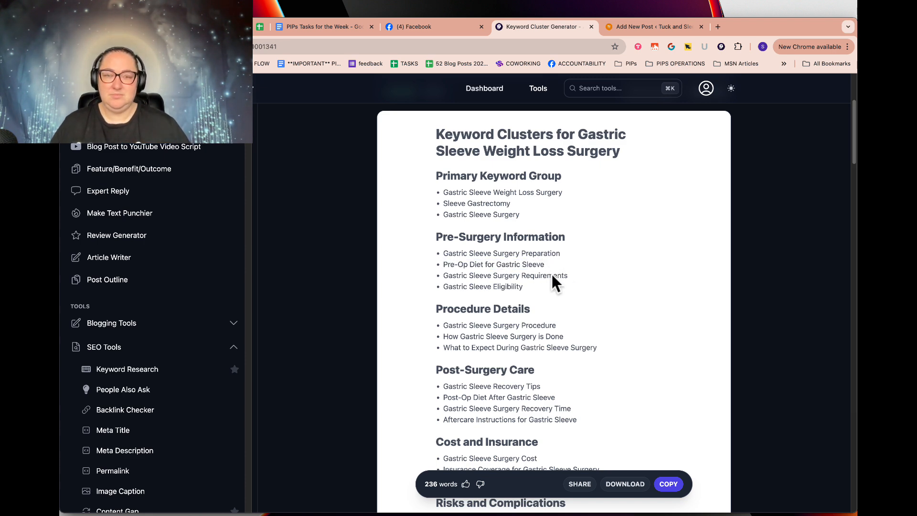
- Open the Article Writer tool and enter "Pre-Op Diet for Gastric Sleeve" as the topic
scroll(559, 272, "up", 5)
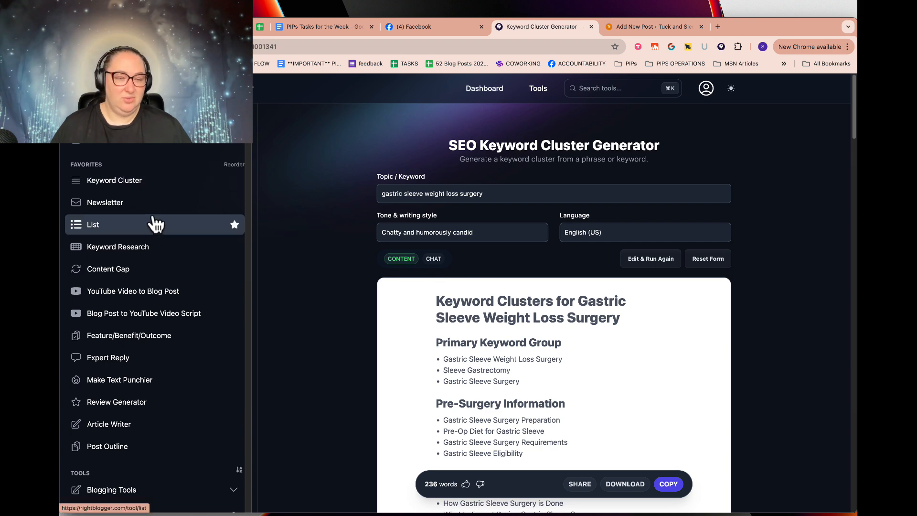
left_click(119, 428)
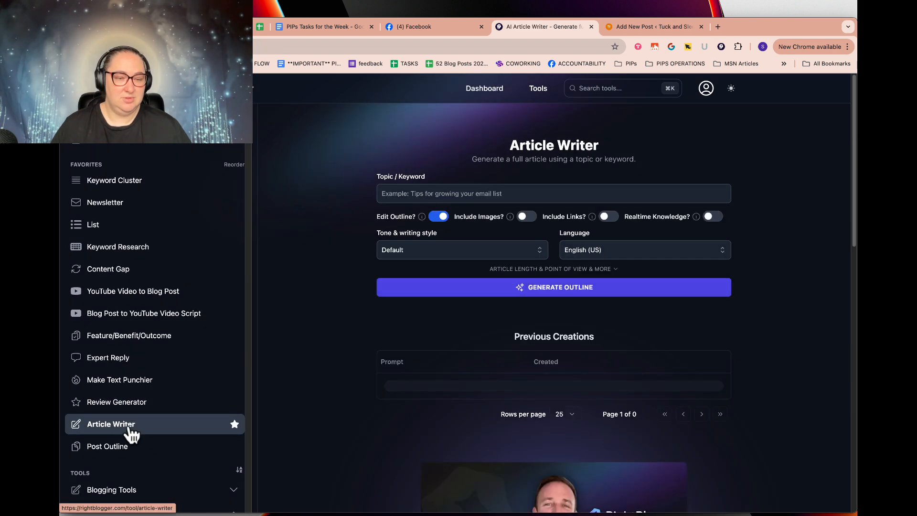
left_click(442, 188)
key("super+v")
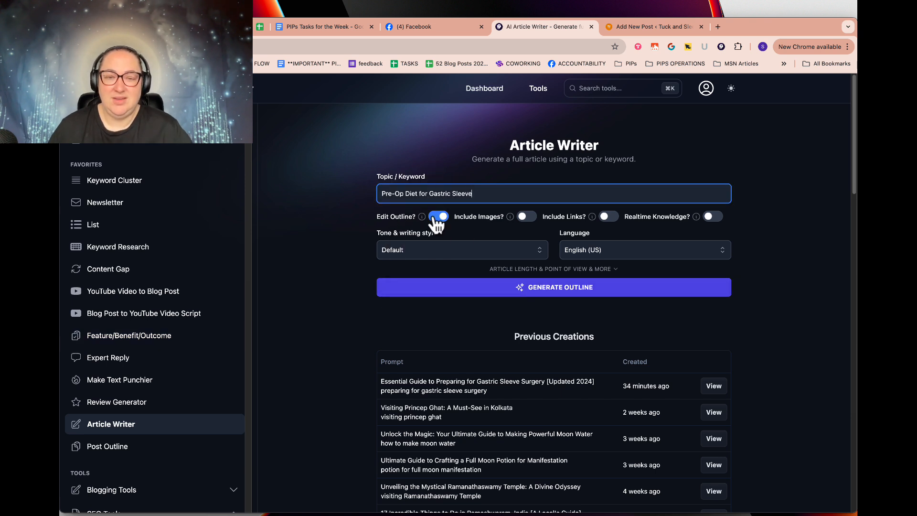
- Enable included links and realtime knowledge for the article, and set its tone to "Chatty and humorously candid"
left_click(614, 219)
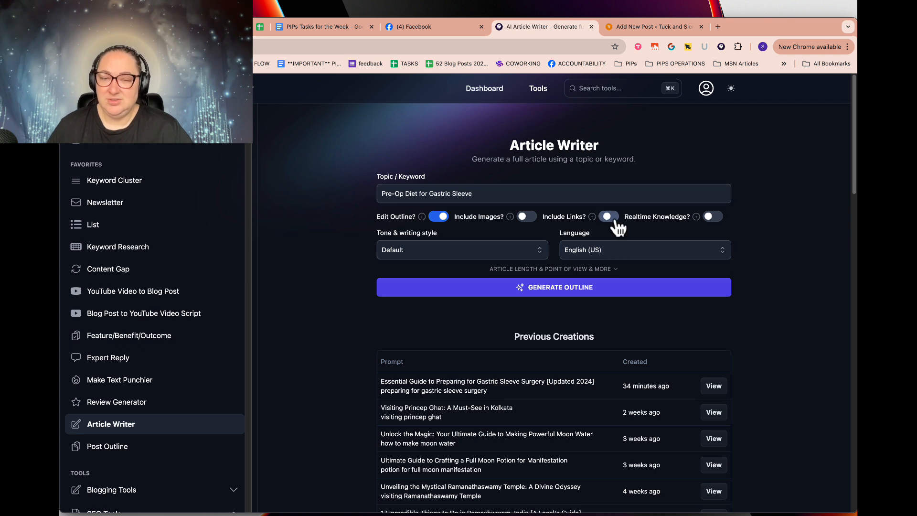
left_click(716, 217)
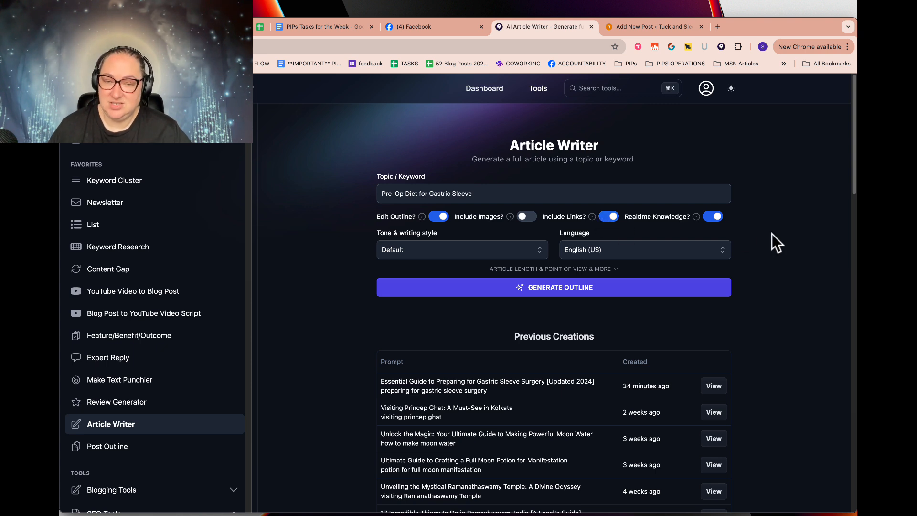
left_click(460, 250)
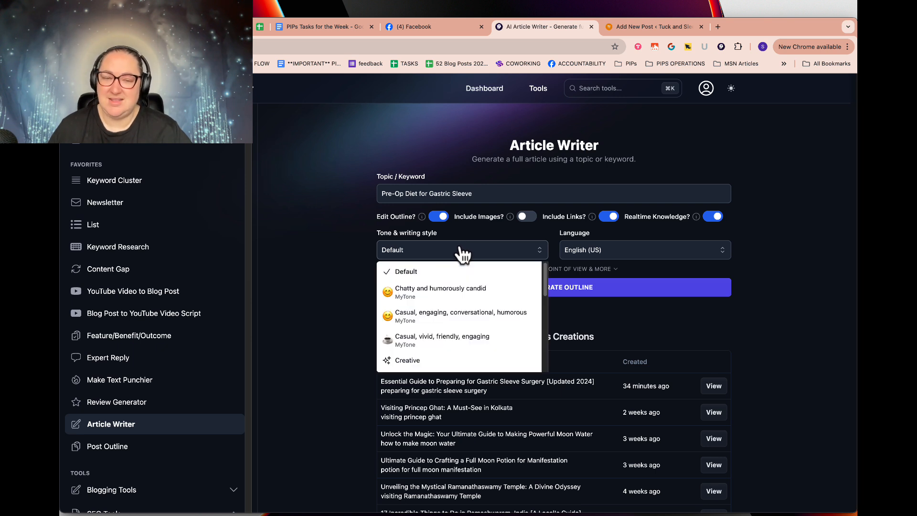
left_click(458, 297)
left_click(705, 88)
left_click(705, 88)
left_click(706, 89)
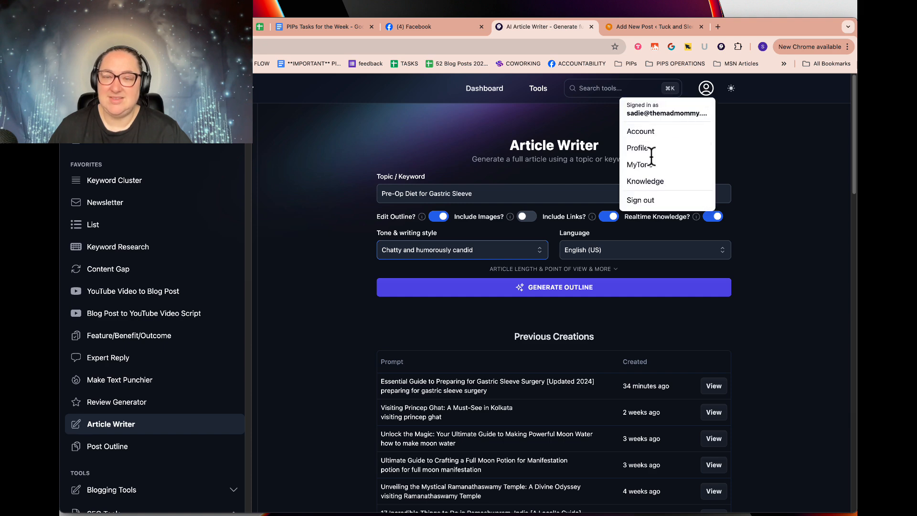
left_click(360, 271)
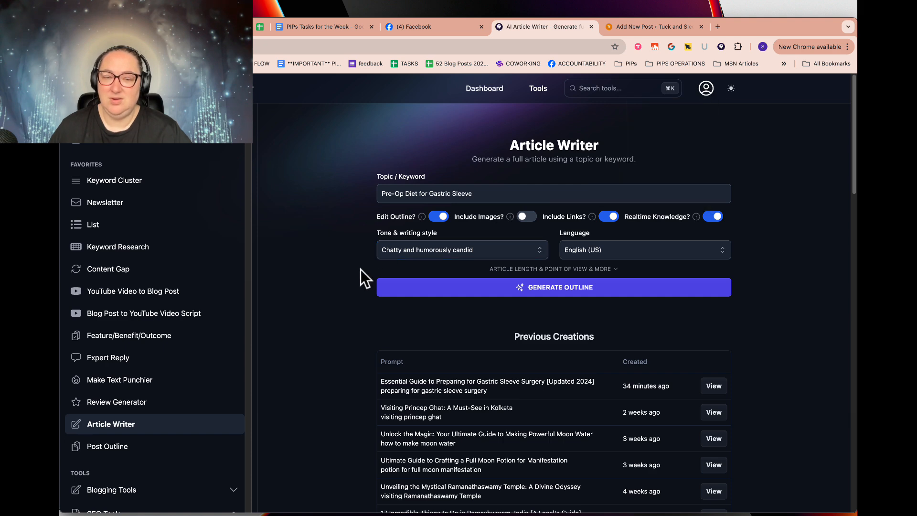
- Expand the additional article options and set the article length to Very Long-form (1,700 - 2,250 words)
left_click(590, 270)
scroll(583, 291, "down", 3)
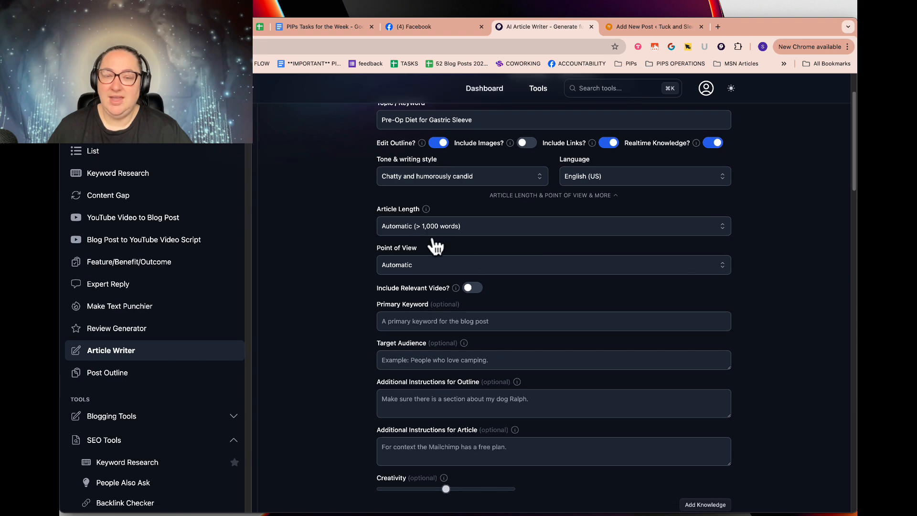
left_click(433, 230)
left_click(432, 315)
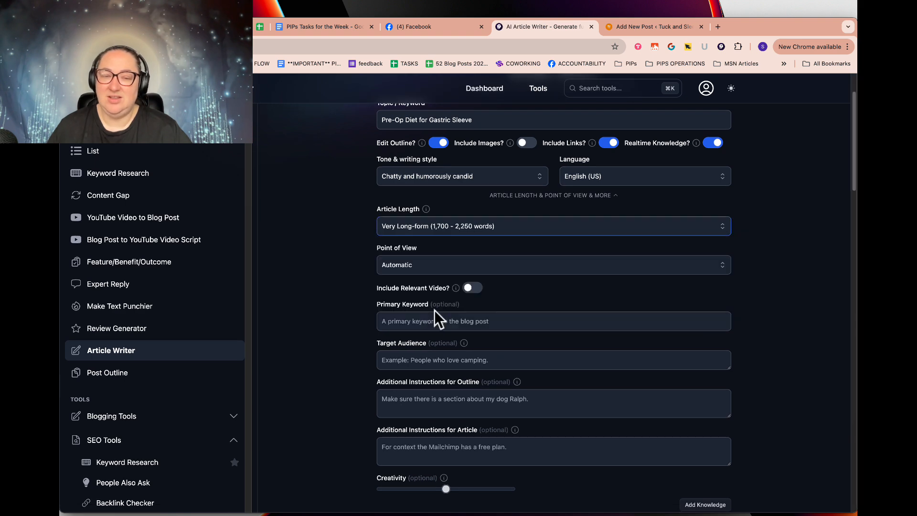
- Set the article's point of view to Second Person (You) and enable including a relevant video
scroll(378, 268, "down", 3)
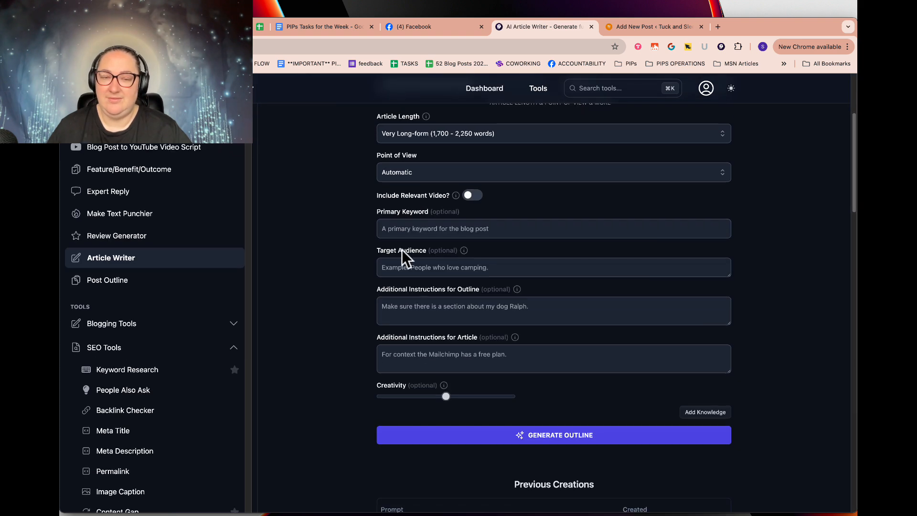
left_click(422, 183)
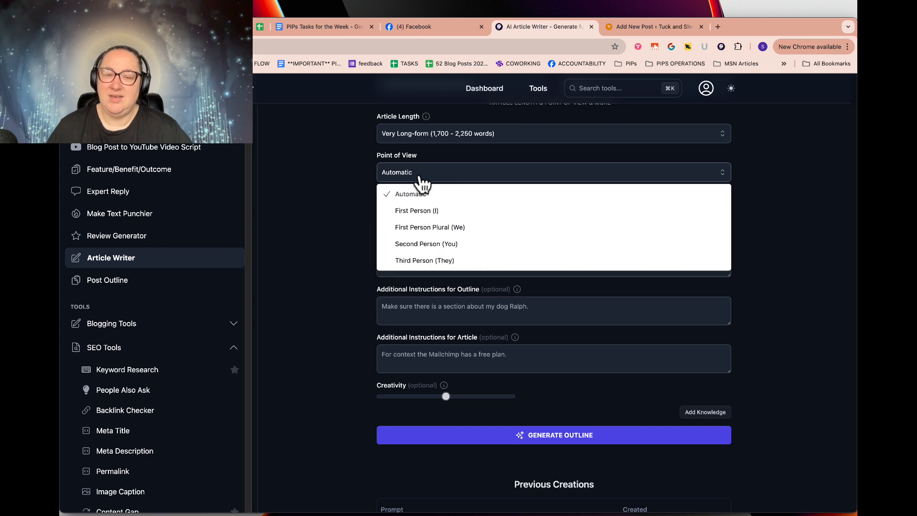
left_click(423, 244)
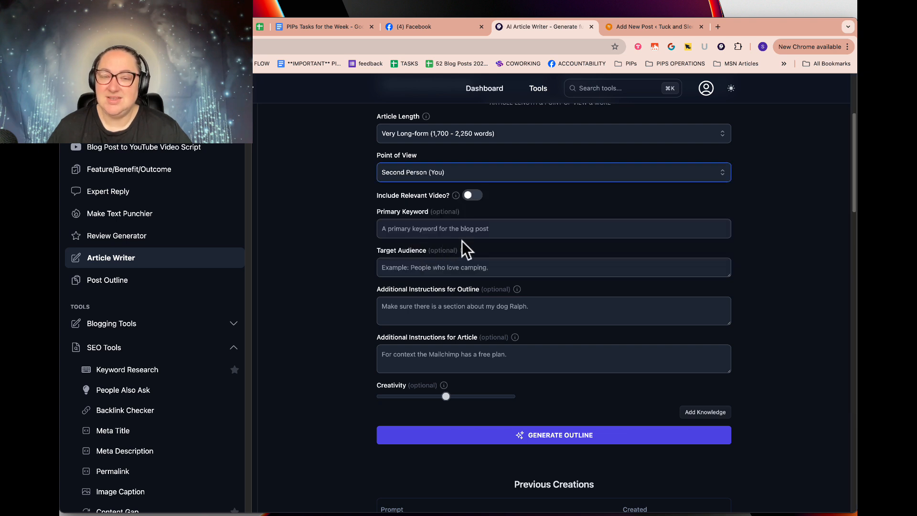
mouse_move(456, 196)
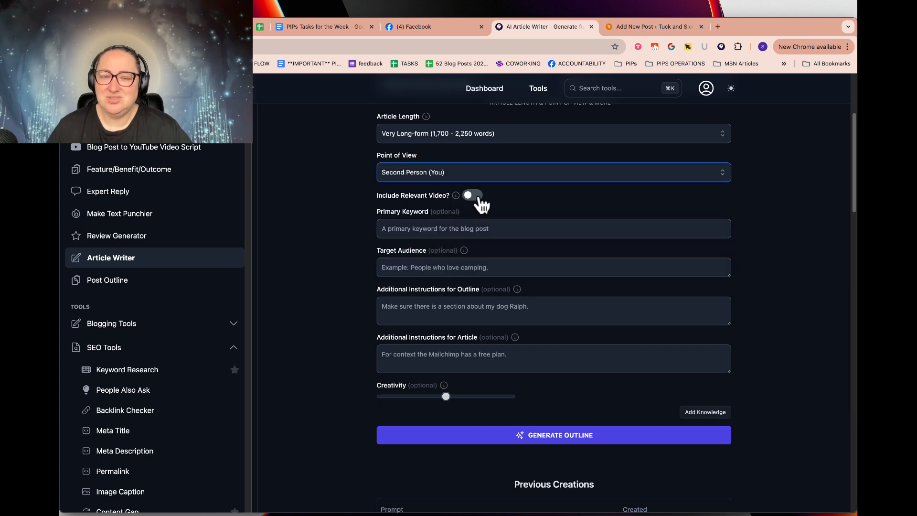
left_click(476, 195)
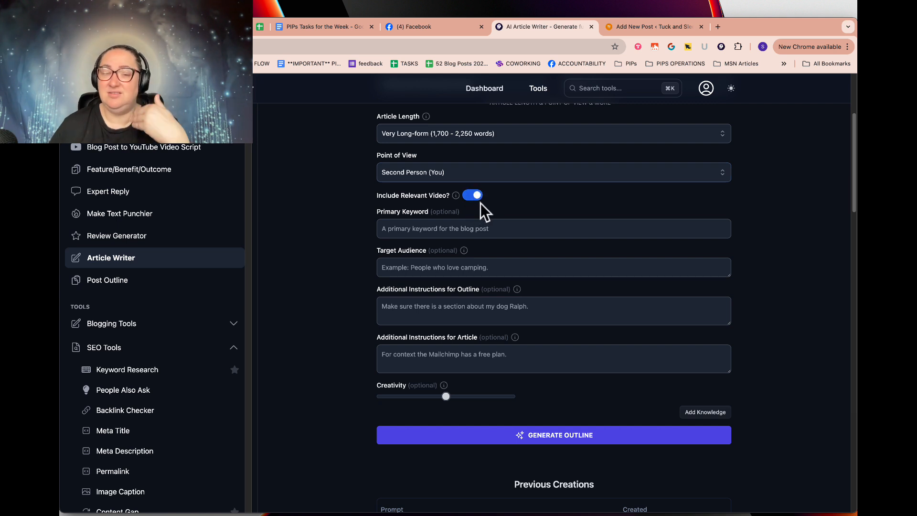
- Set the primary keyword to "Pre-Op Diet for Gastric Sleeve" and the target audience to "weight loss surgery patients"
mouse_move(460, 253)
left_click(391, 229)
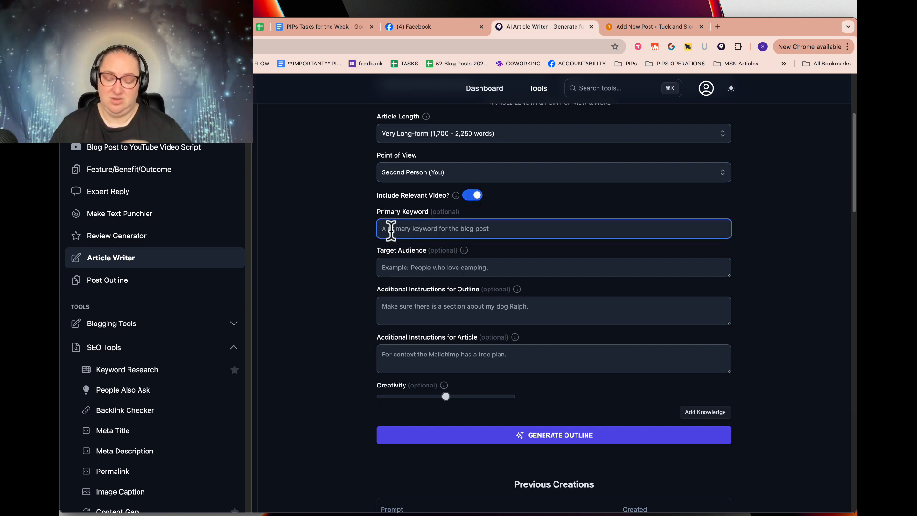
key("super+v")
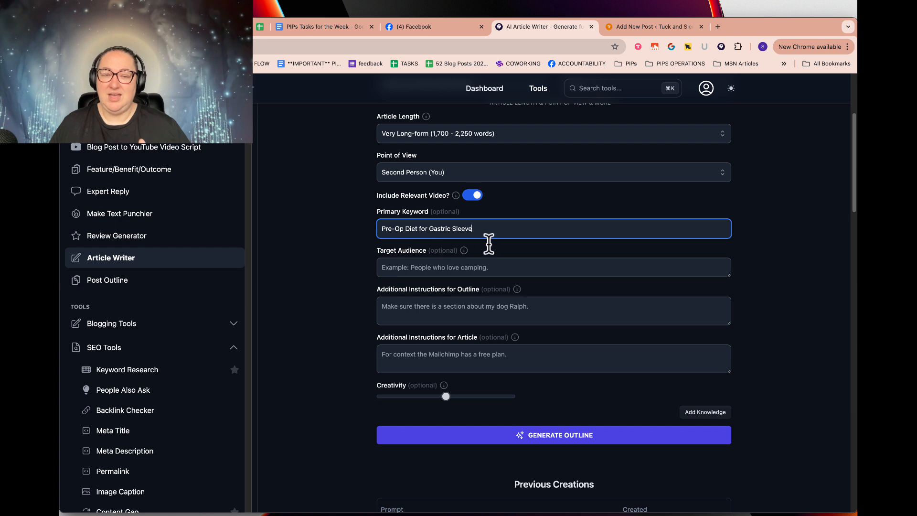
left_click(495, 263)
type("weight loss surgery patients")
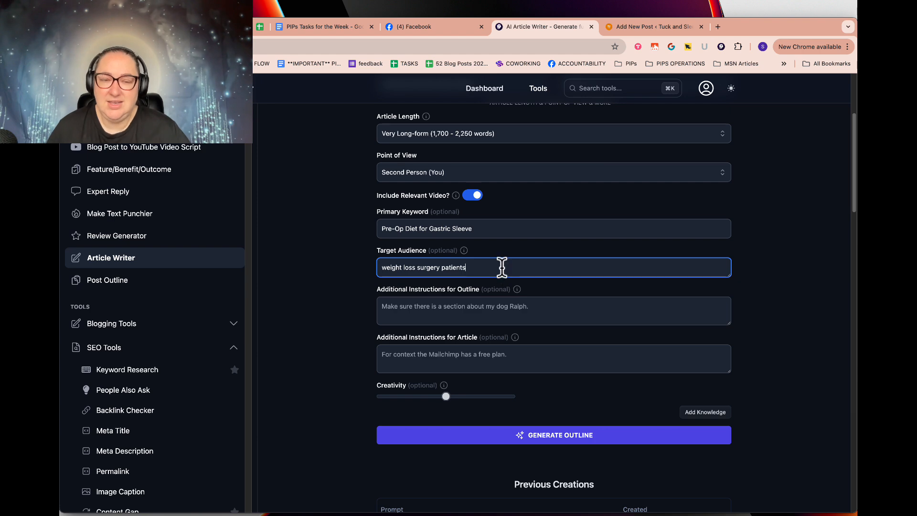
- Generate an outline for the article, leaving the additional outline and article instructions blank
scroll(501, 267, "down", 4)
left_click(434, 268)
left_click(436, 217)
left_click(516, 261)
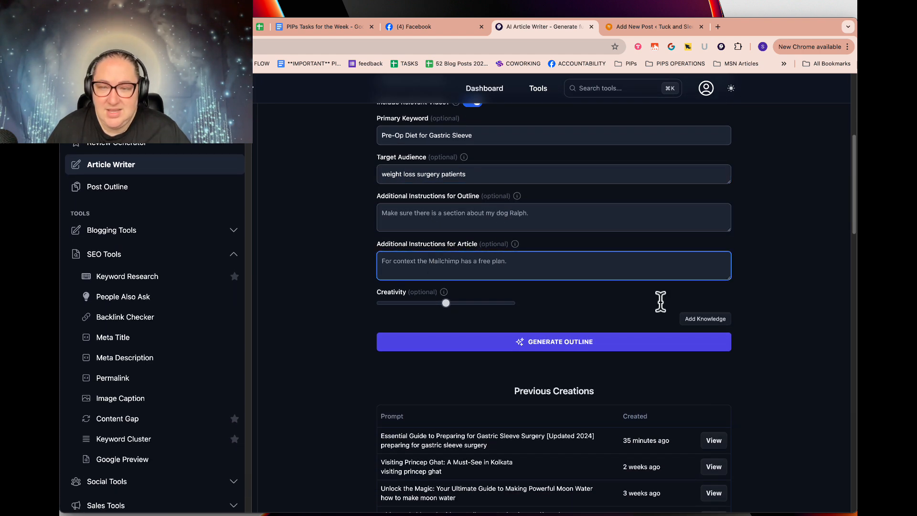
left_click(557, 349)
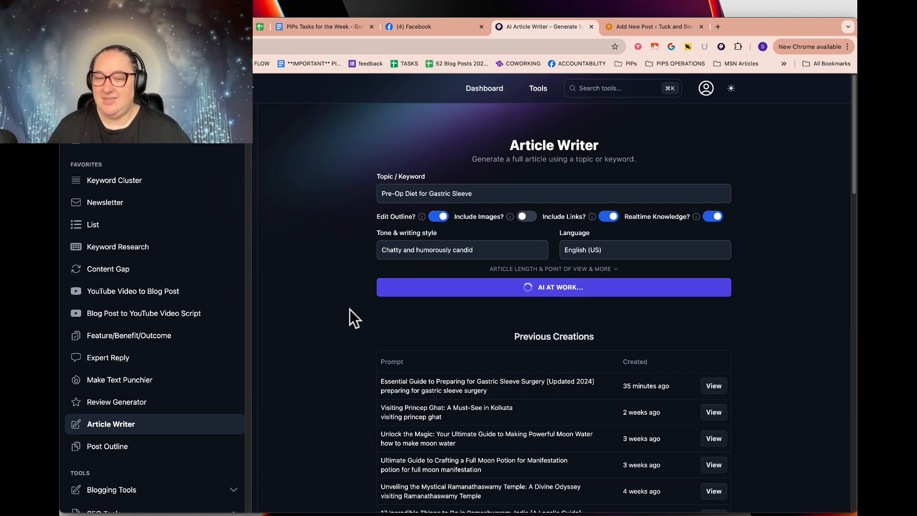
- Check the WordPress posts tab, return to the Article Writer and look over the headings of the generated outline
left_click(660, 28)
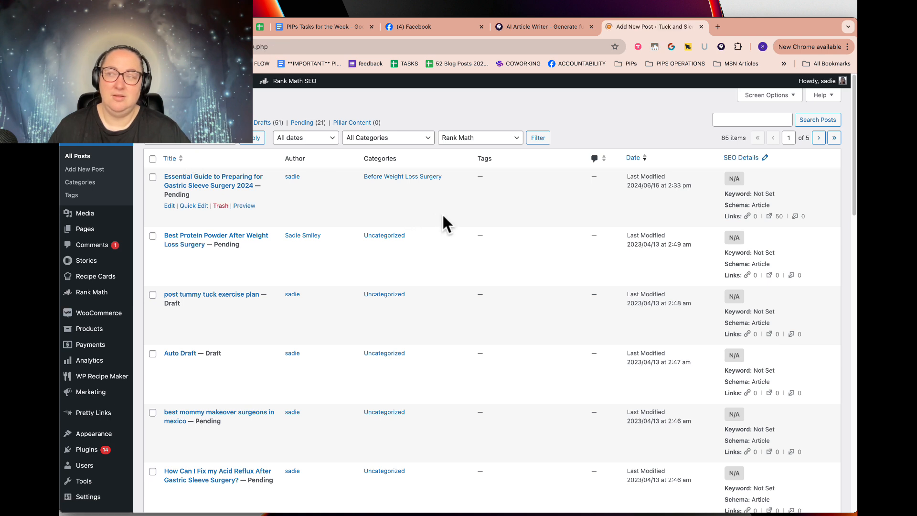
left_click(542, 30)
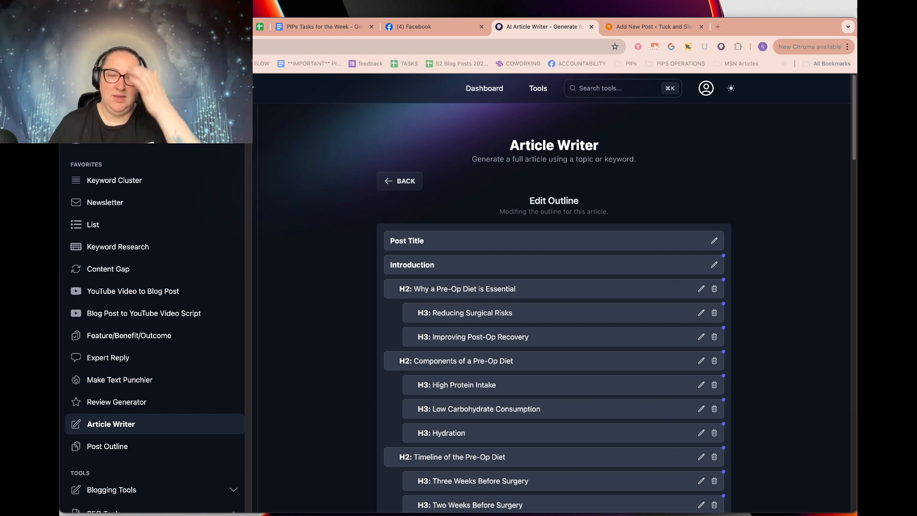
scroll(790, 270, "down", 1)
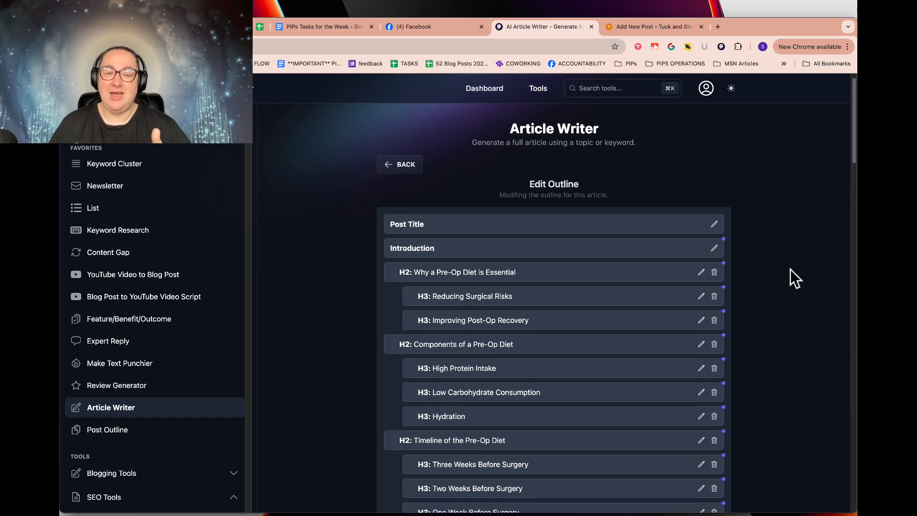
scroll(791, 270, "down", 3)
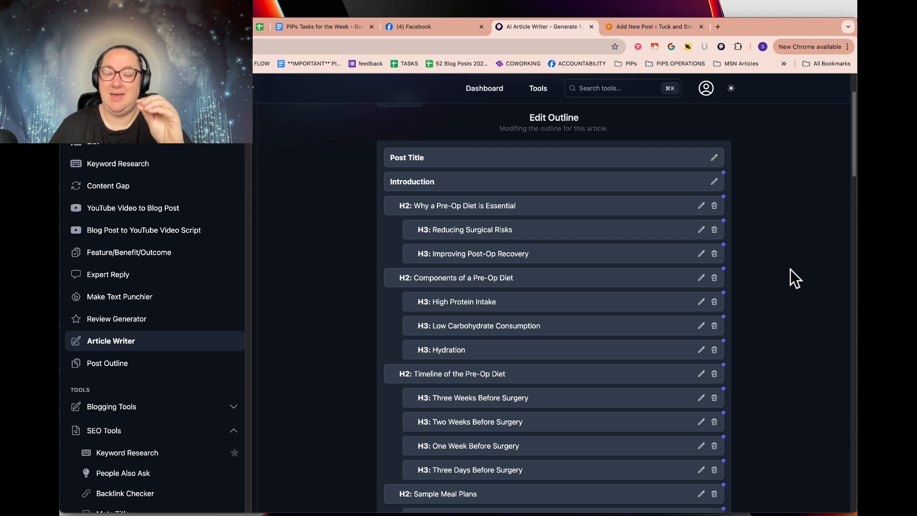
- Inspect the optional additional instructions for the Post Title outline item and close them without changes
left_click(709, 160)
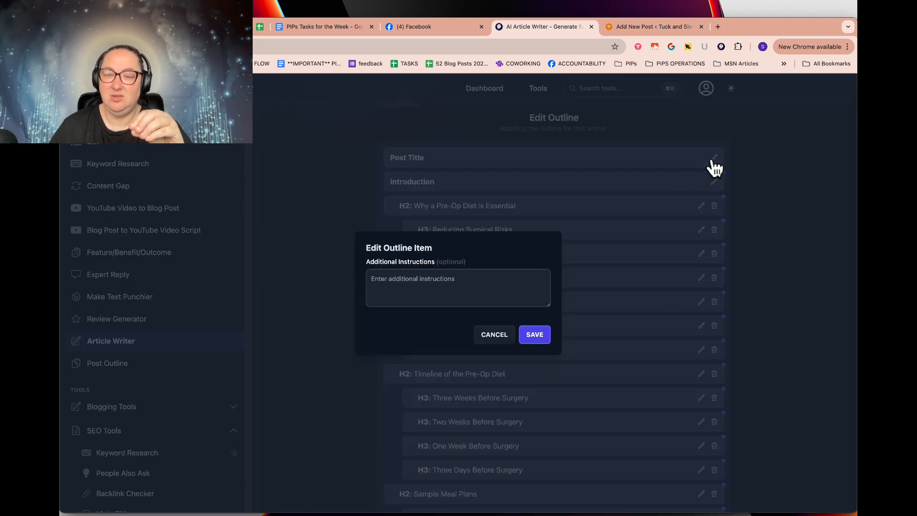
left_click(440, 284)
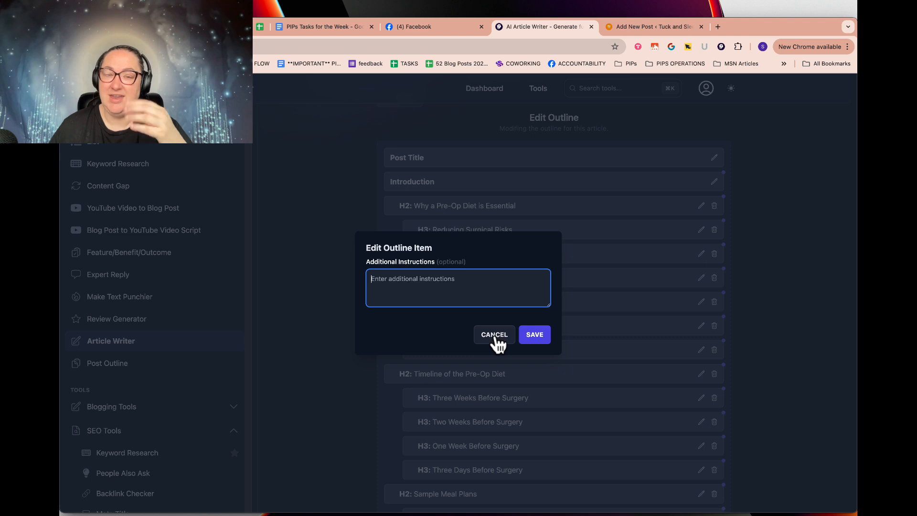
left_click(496, 340)
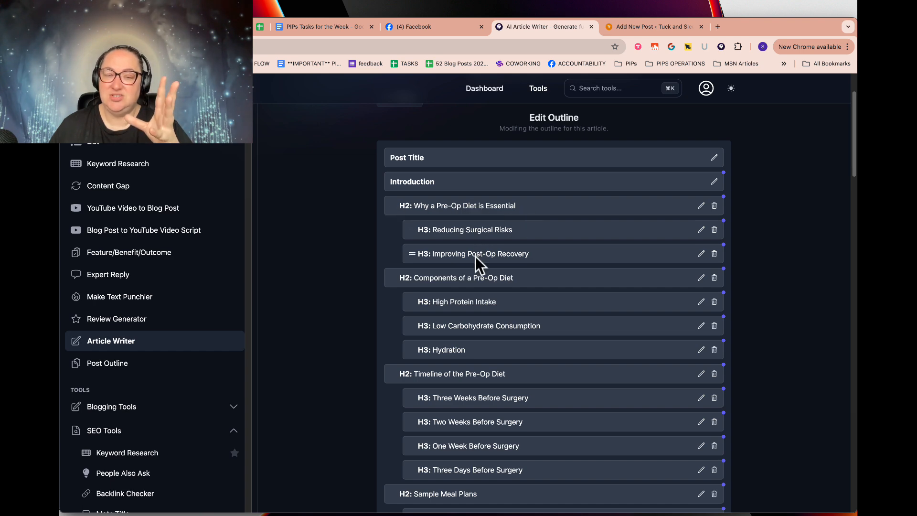
- Review the remaining outline headings and the instructions of the "Why a Pre-Op Diet is Essential" item without editing it
scroll(483, 299, "down", 3)
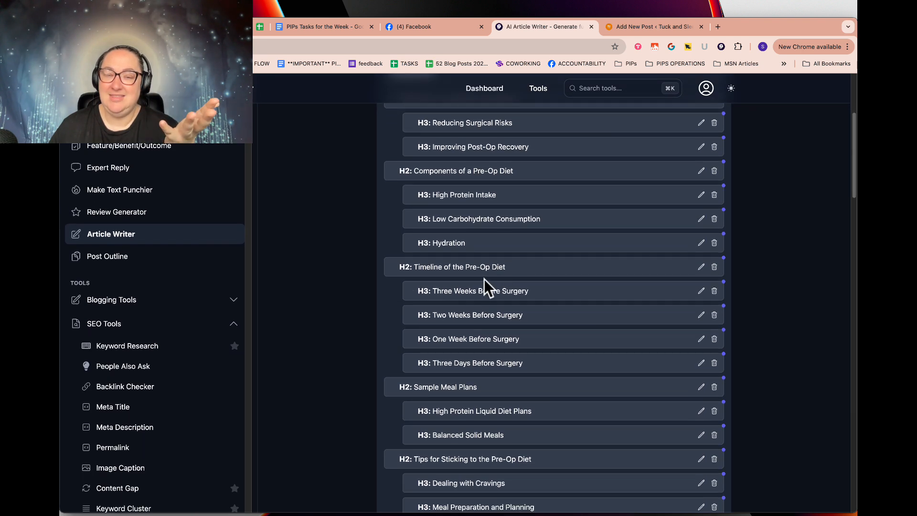
scroll(464, 277, "down", 6)
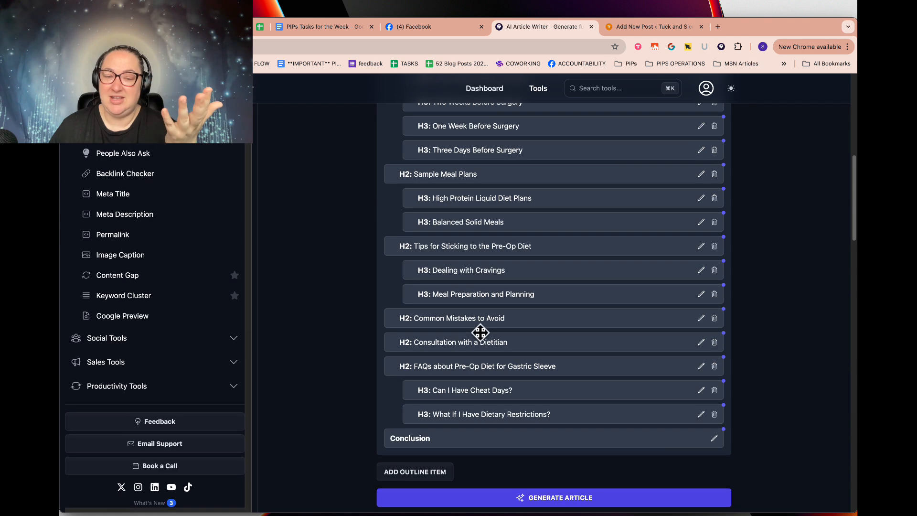
scroll(485, 322, "up", 8)
left_click(701, 184)
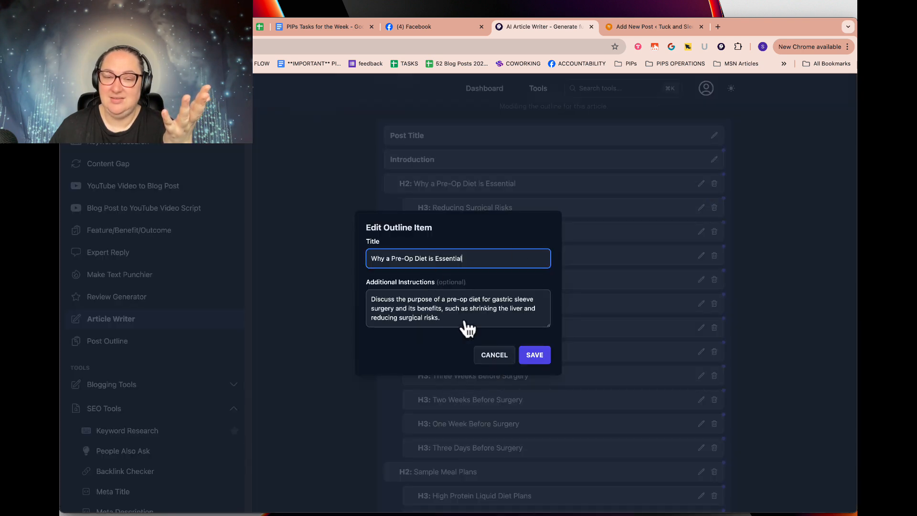
left_click_drag(371, 299, 467, 321)
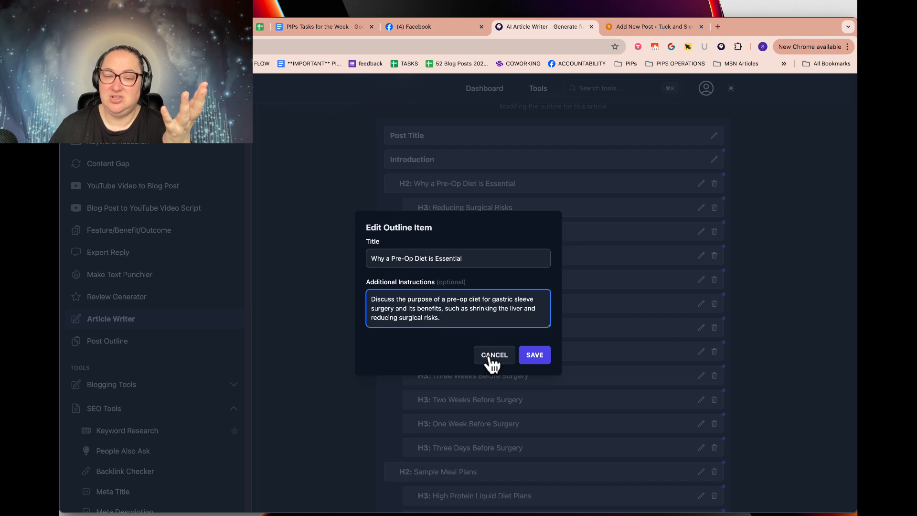
left_click(492, 359)
- Generate the full article from the unedited outline
scroll(527, 349, "down", 5)
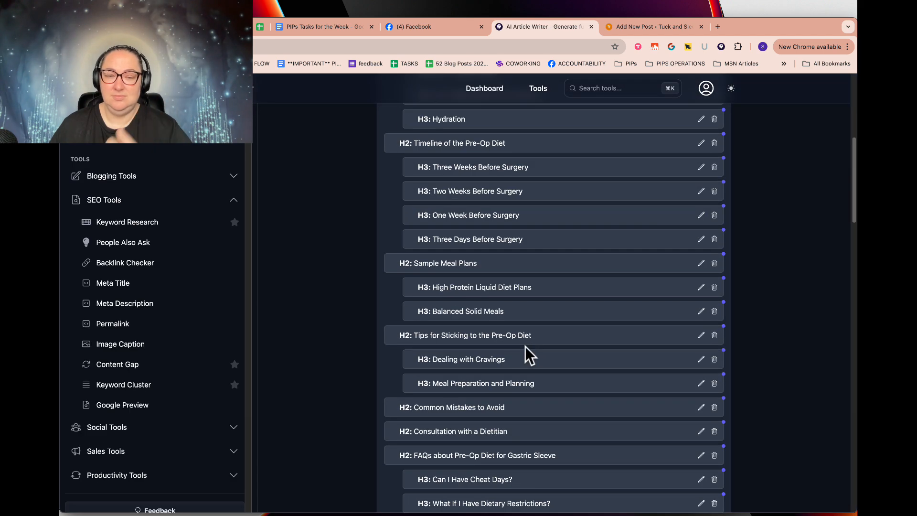
scroll(525, 346, "down", 6)
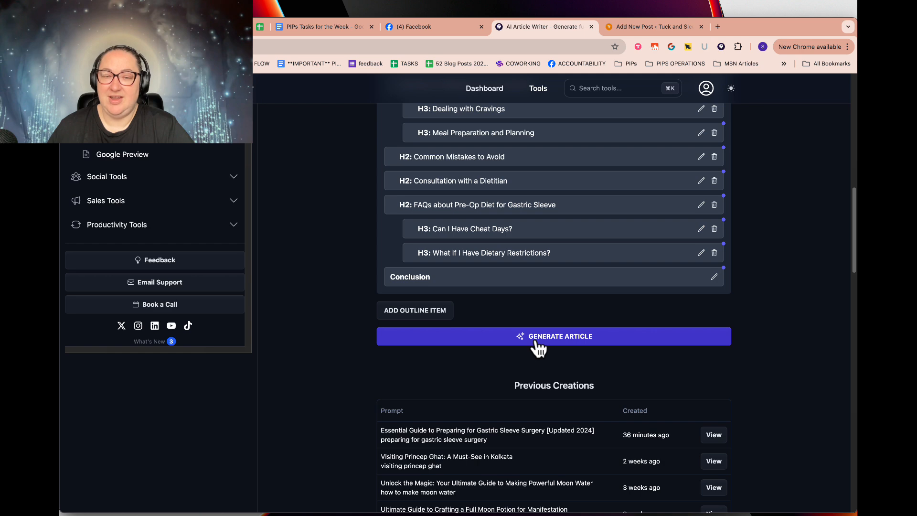
left_click(537, 341)
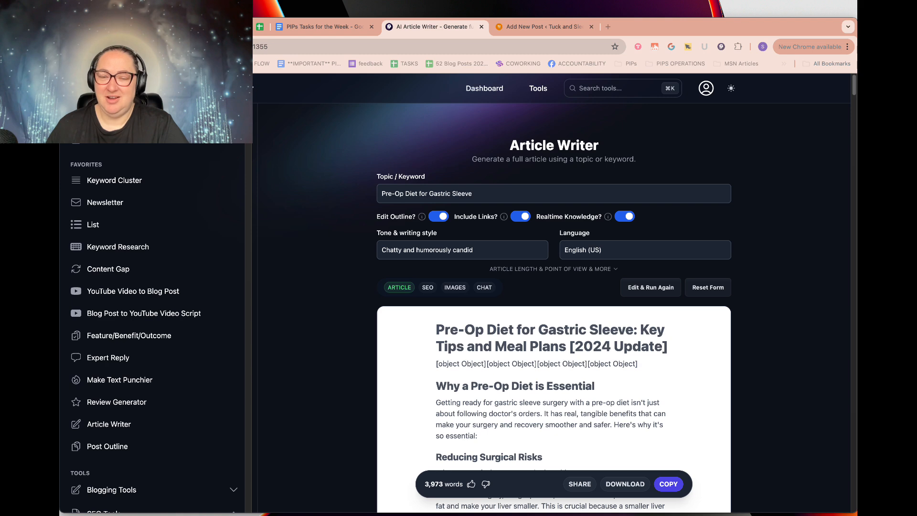
- Copy the generated article and paste it into the new WordPress post, starting from its title
scroll(554, 287, "down", 6)
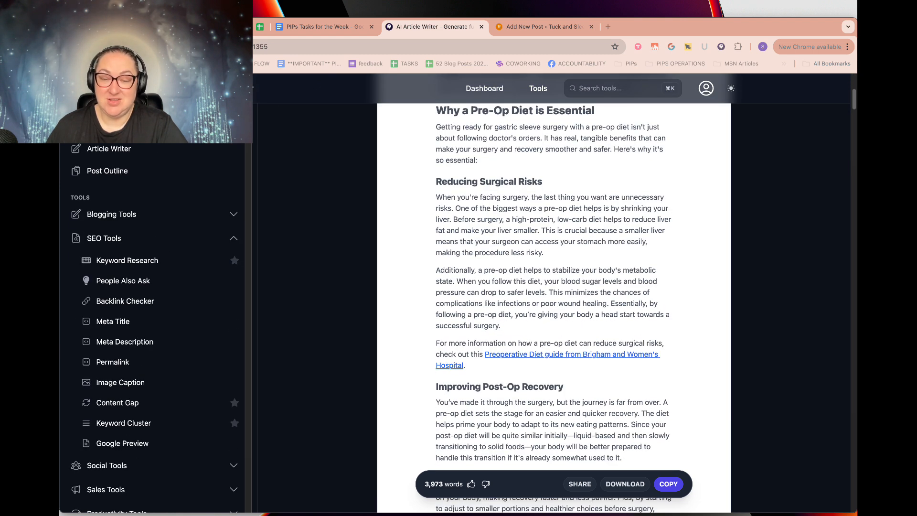
left_click(670, 485)
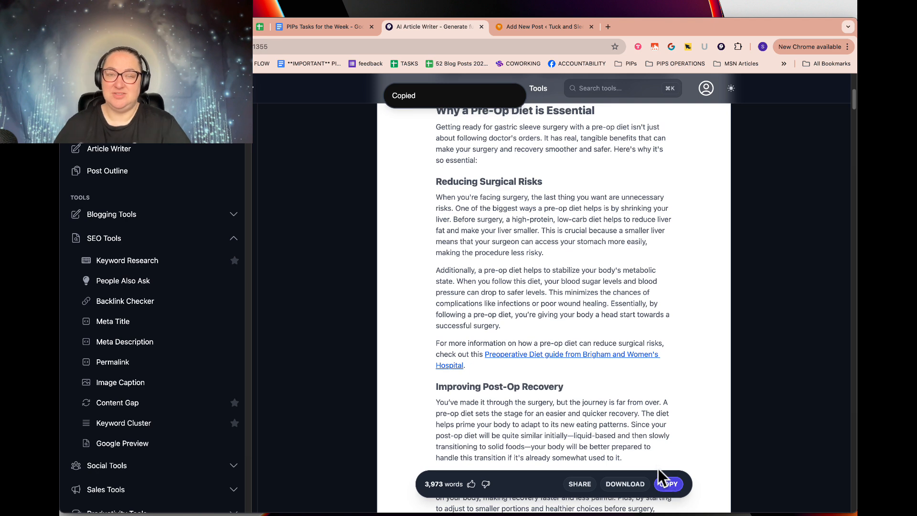
left_click(530, 25)
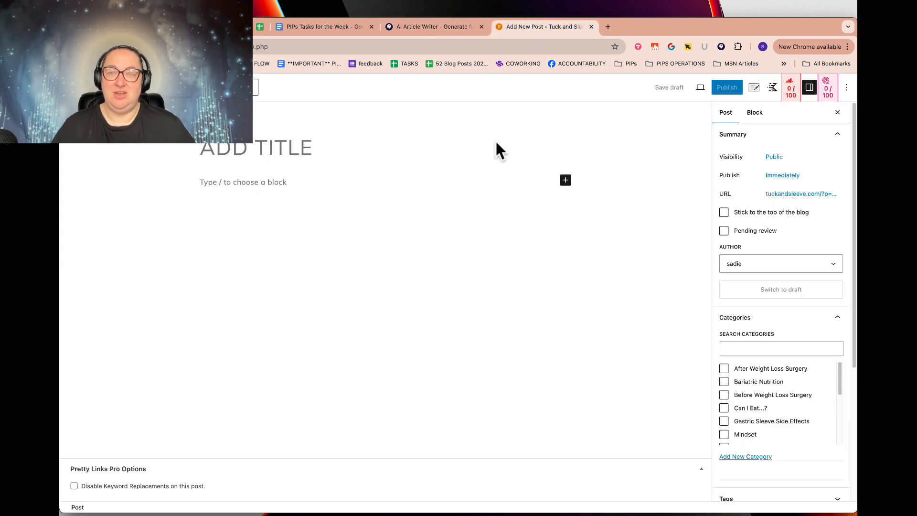
left_click(295, 149)
key("super+v")
- Replace the "[object Object]" placeholder line with an "[intro]" paragraph above the "Why a Pre-Op Diet is Essential" heading
left_click_drag(414, 236, 200, 235)
key("BackSpace")
key("BackSpace")
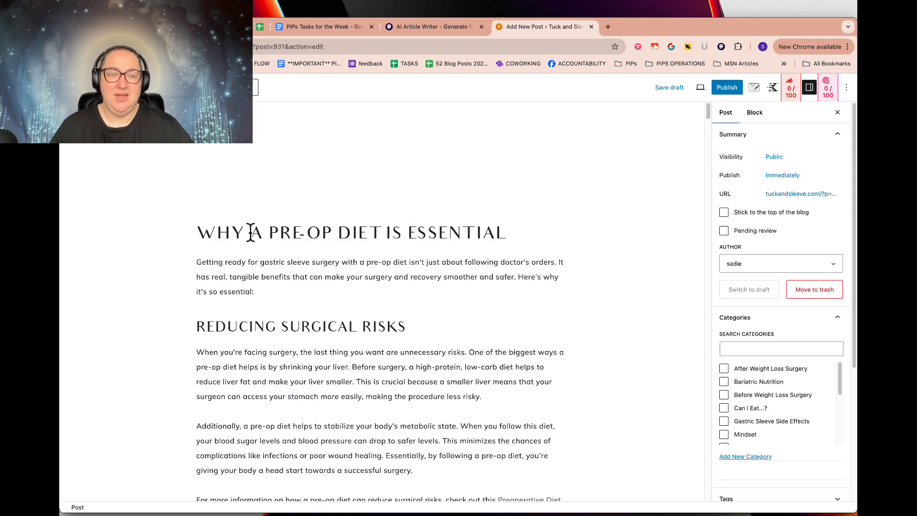
left_click(199, 229)
key("Return")
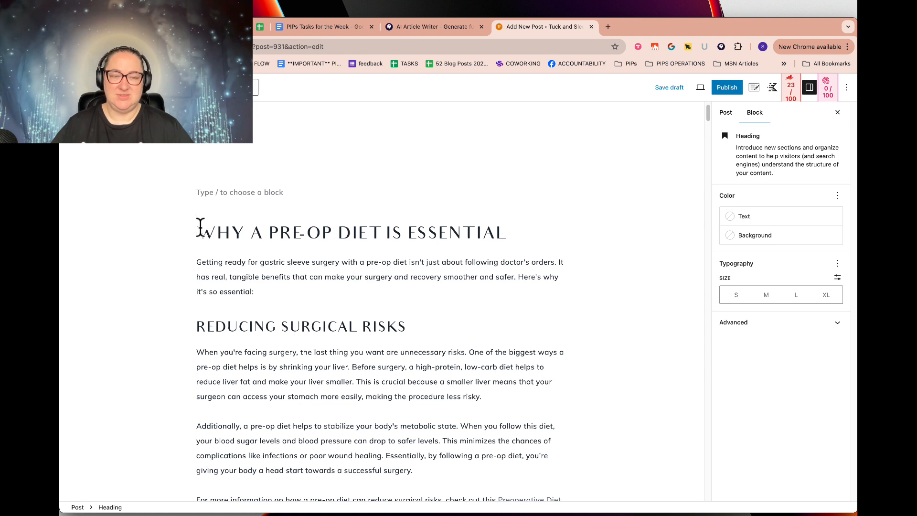
type("[intro")
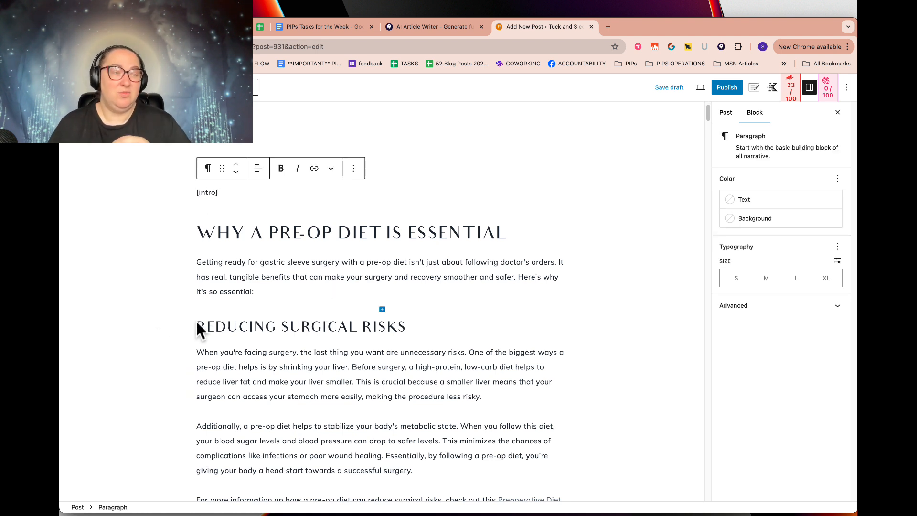
left_click(570, 331)
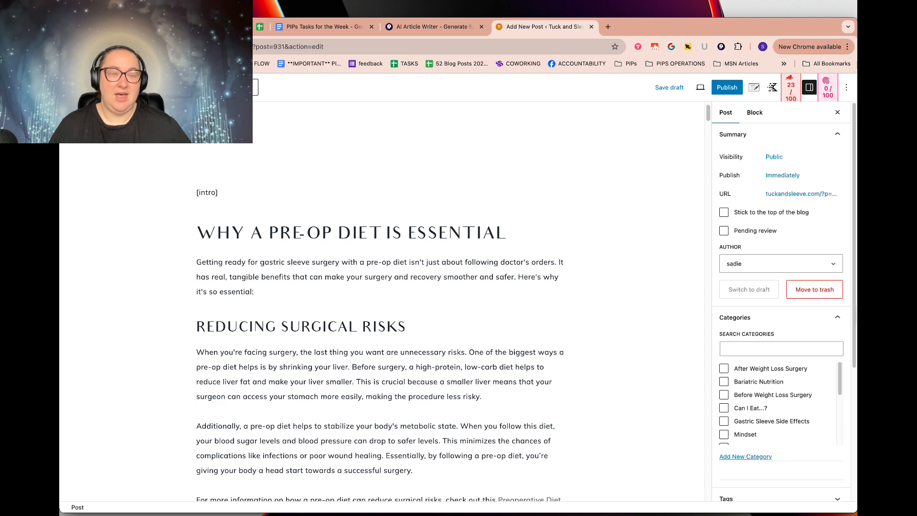
- Enlarge the page and search the post for "[" to locate the bracketed intro placeholder, then close the search
key("super+equal")
key("super+equal")
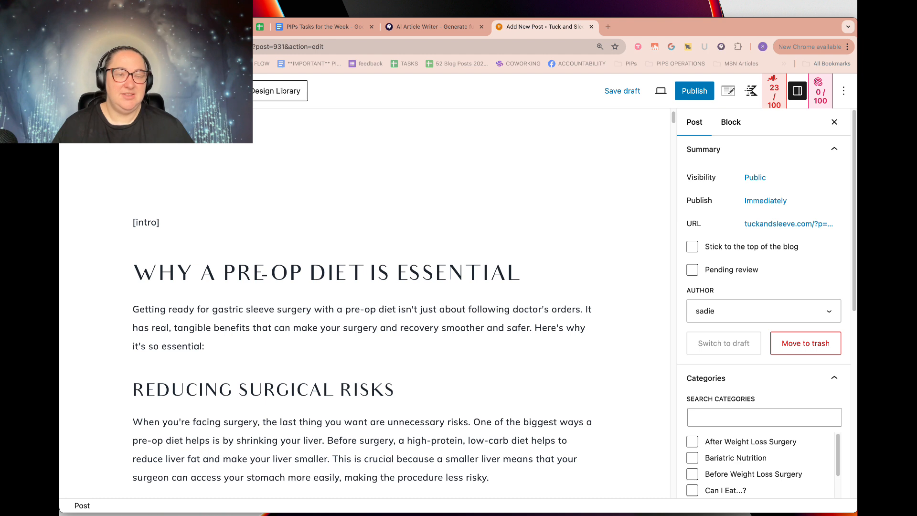
left_click_drag(164, 228, 123, 225)
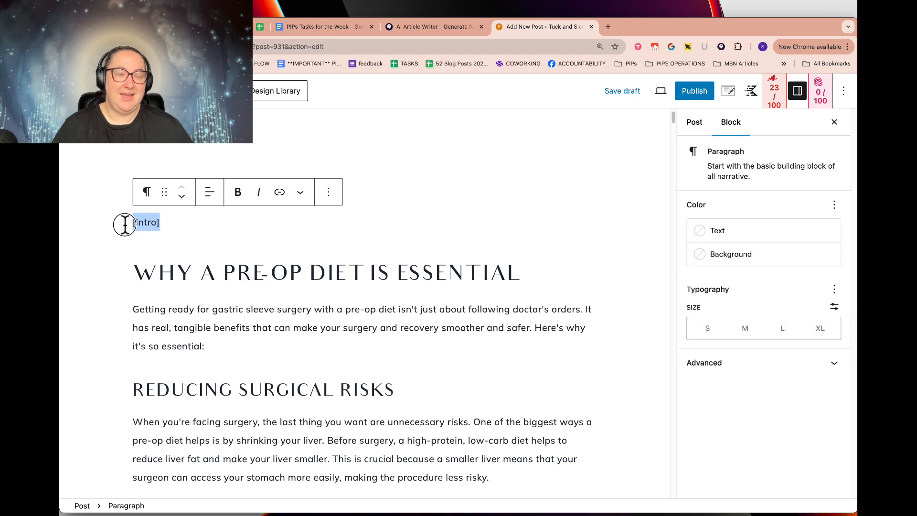
left_click(197, 230)
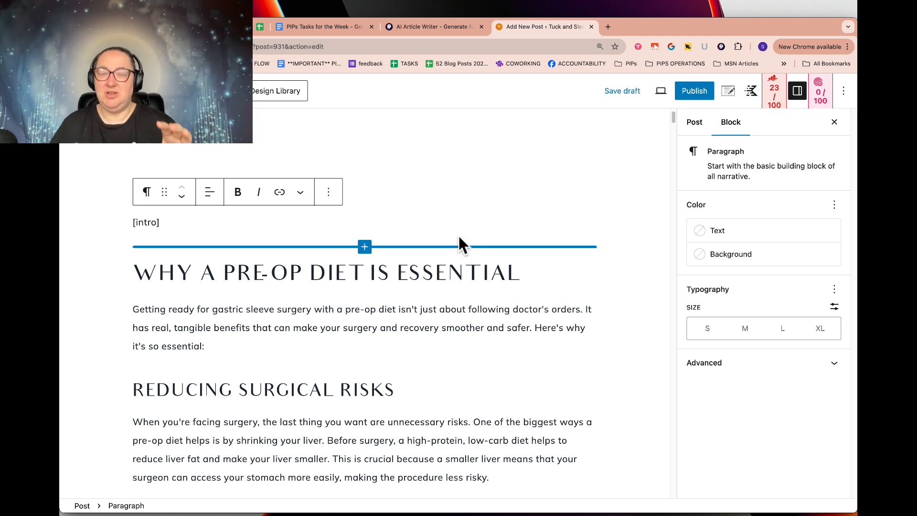
key("super+f")
type("[")
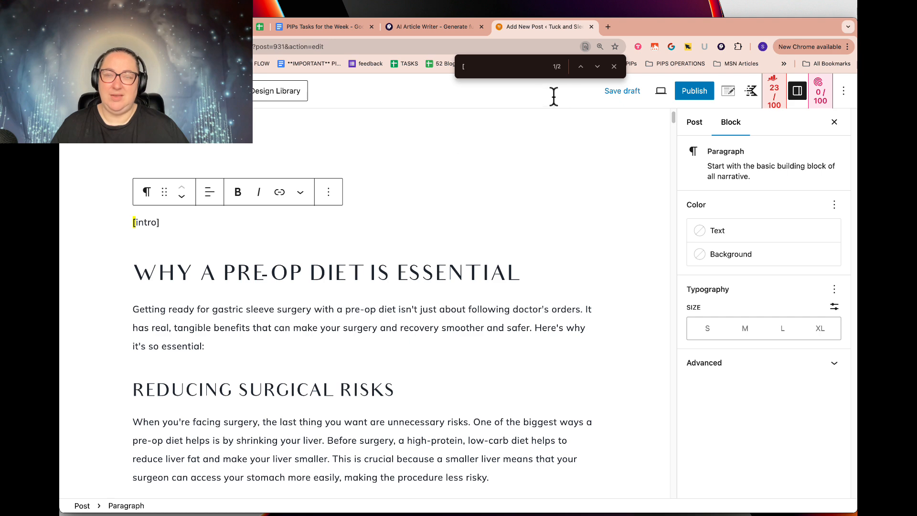
left_click(613, 66)
left_click(360, 224)
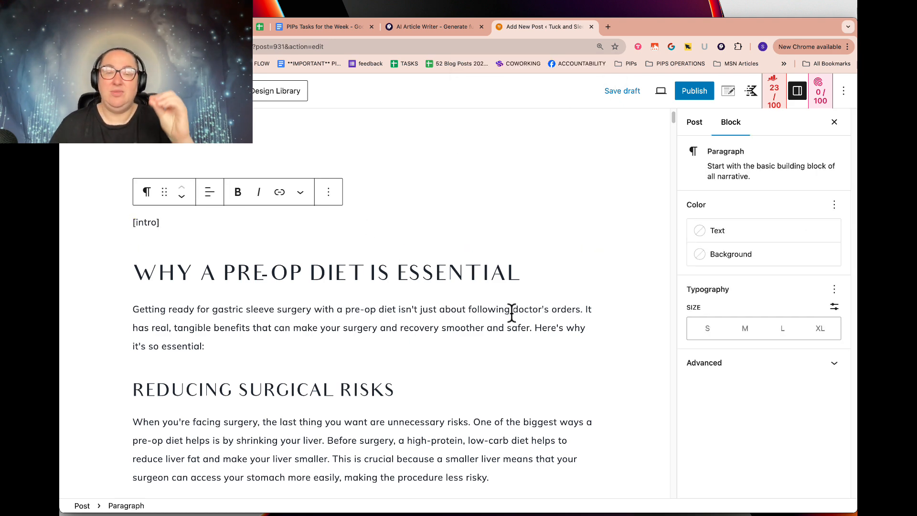
- Examine the wording of the paragraphs under "Why a Pre-Op Diet is Essential" and "Reducing Surgical Risks"
scroll(512, 313, "down", 4)
scroll(512, 309, "down", 2)
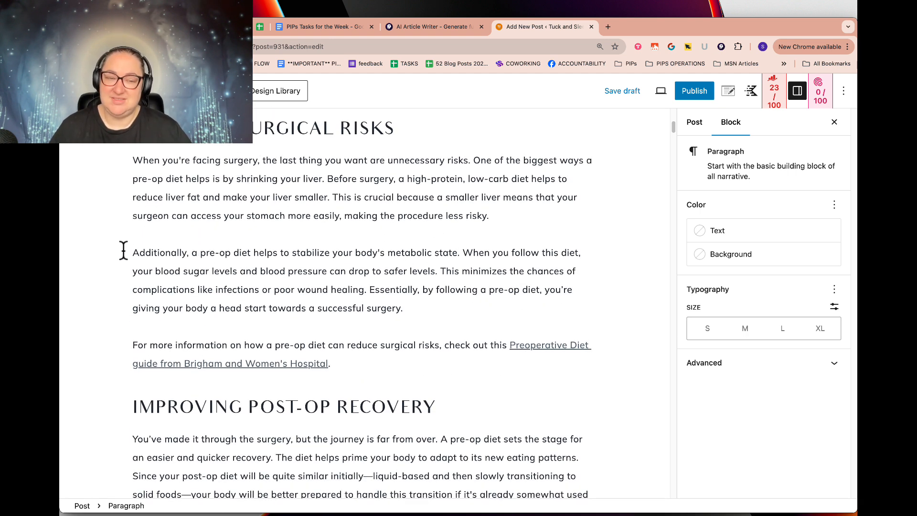
left_click_drag(133, 254, 461, 256)
left_click(462, 254)
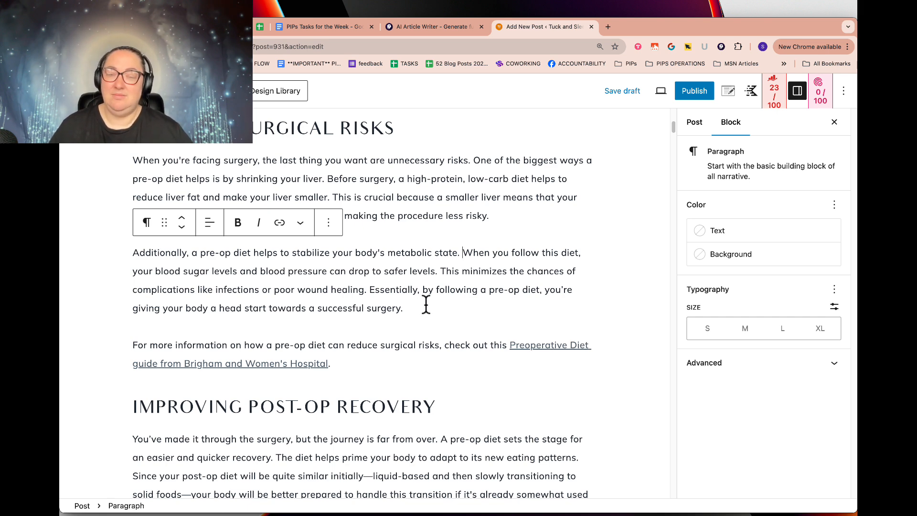
scroll(425, 304, "up", 3)
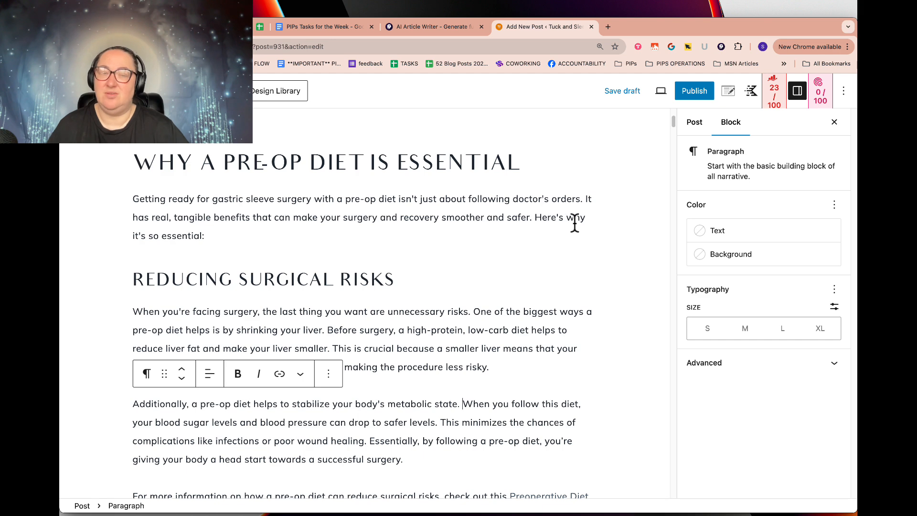
left_click_drag(132, 198, 210, 235)
left_click(280, 214)
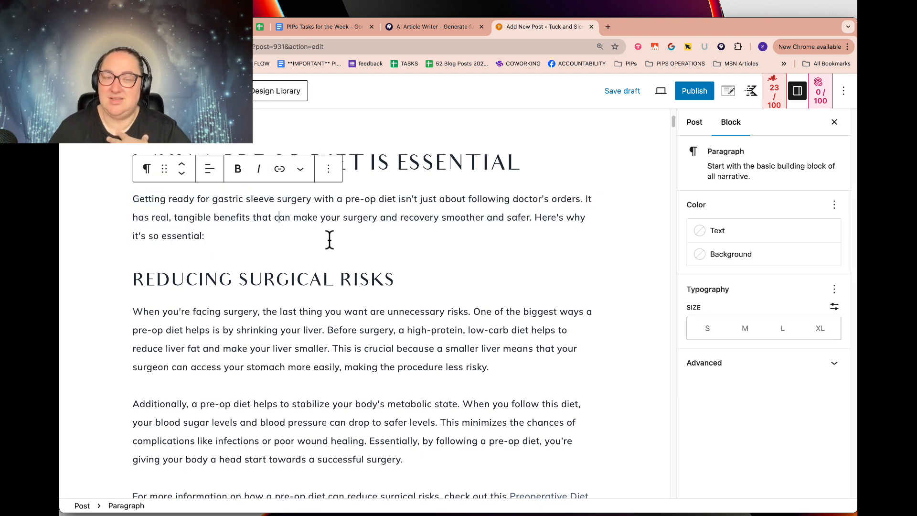
scroll(518, 298, "down", 3)
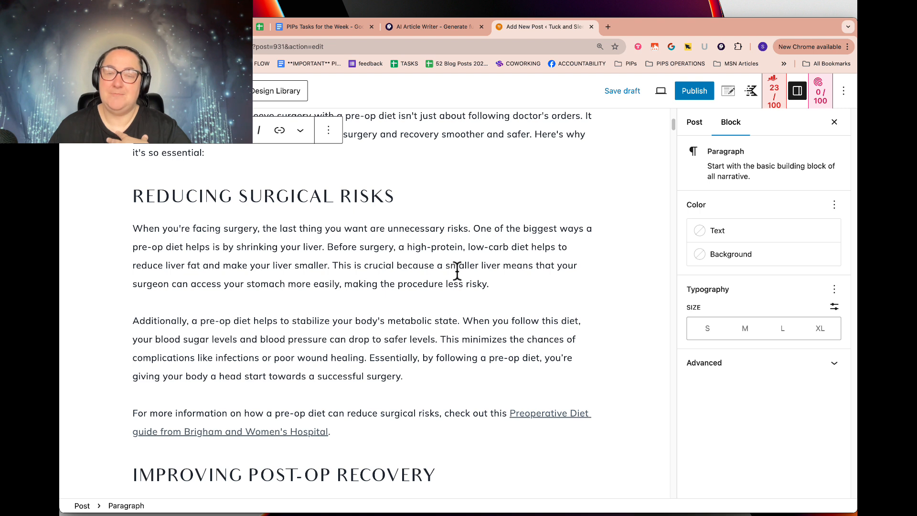
left_click_drag(136, 227, 439, 224)
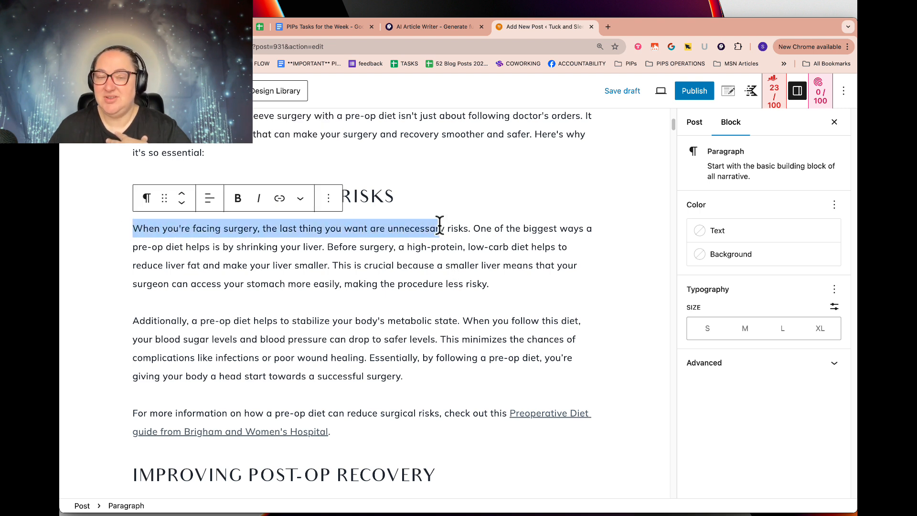
left_click(481, 228)
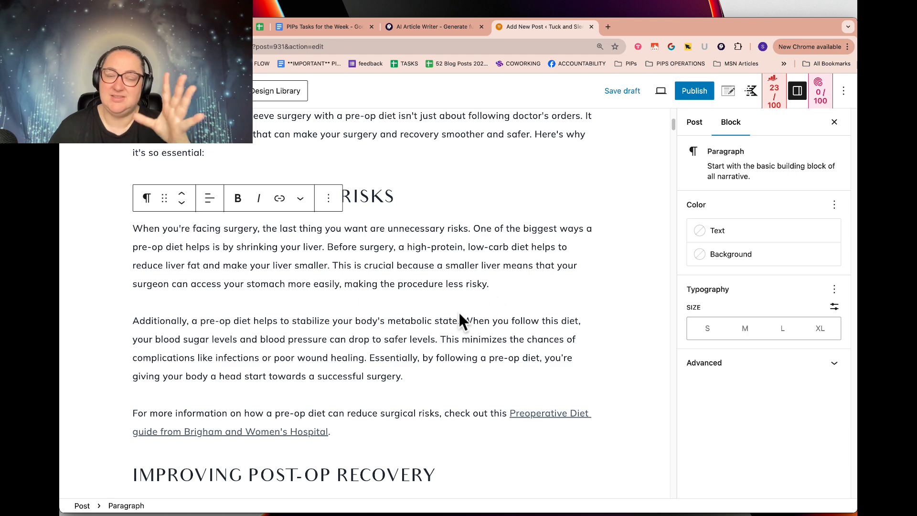
- Set the "Preoperative Diet guide from Brigham and Women's Hospital" link to open in a new tab and save the link settings
scroll(460, 312, "down", 3)
scroll(460, 312, "down", 2)
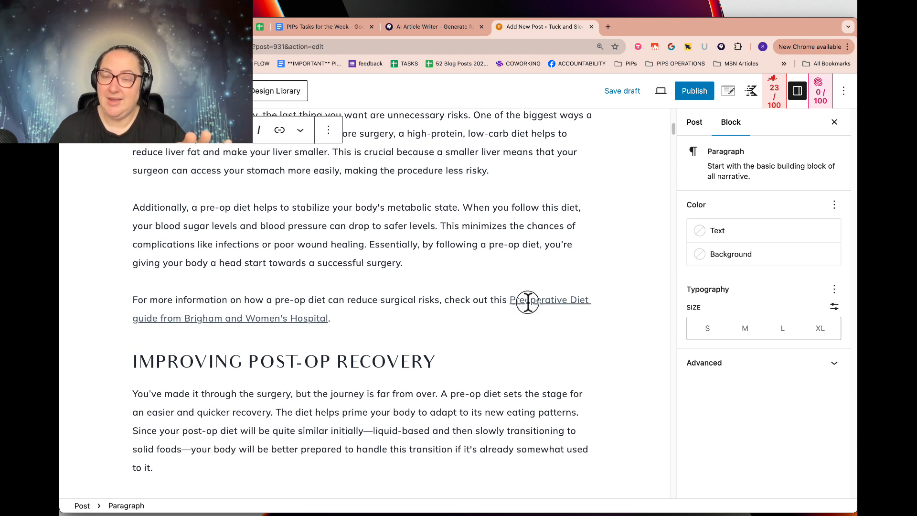
left_click(527, 303)
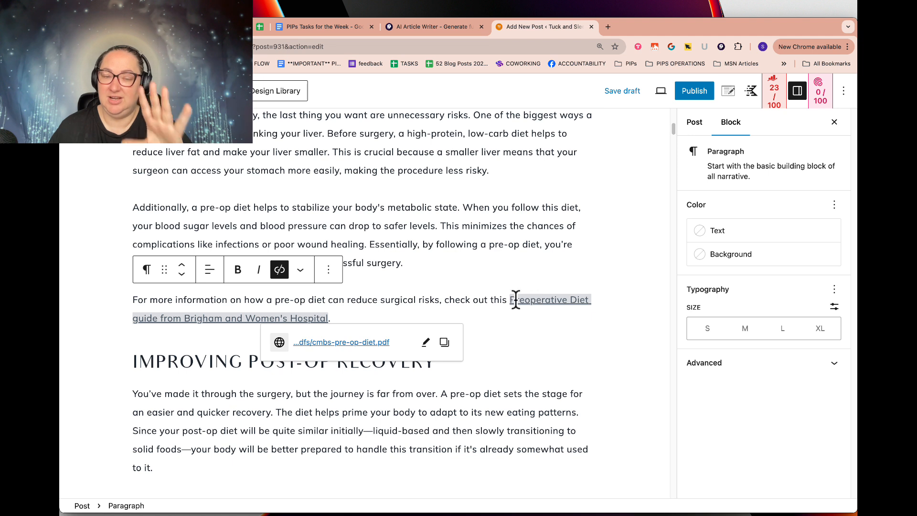
left_click(427, 342)
left_click(285, 392)
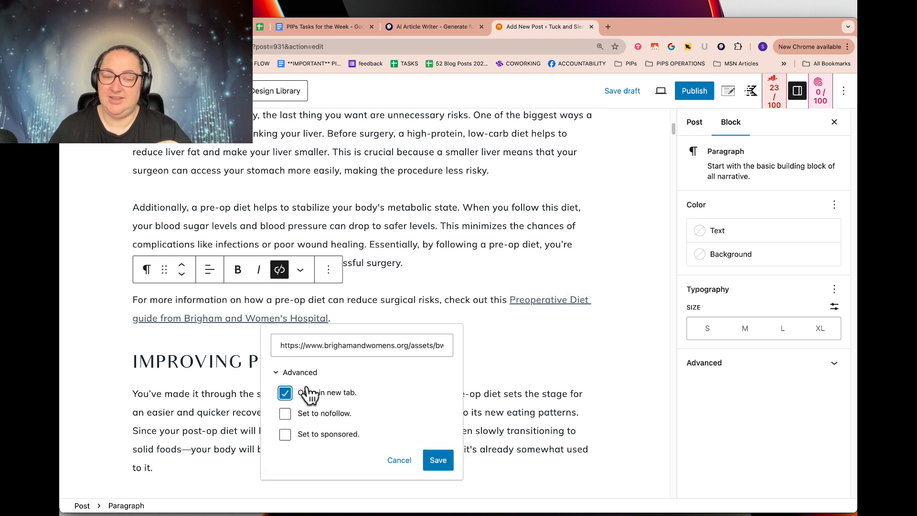
left_click(447, 460)
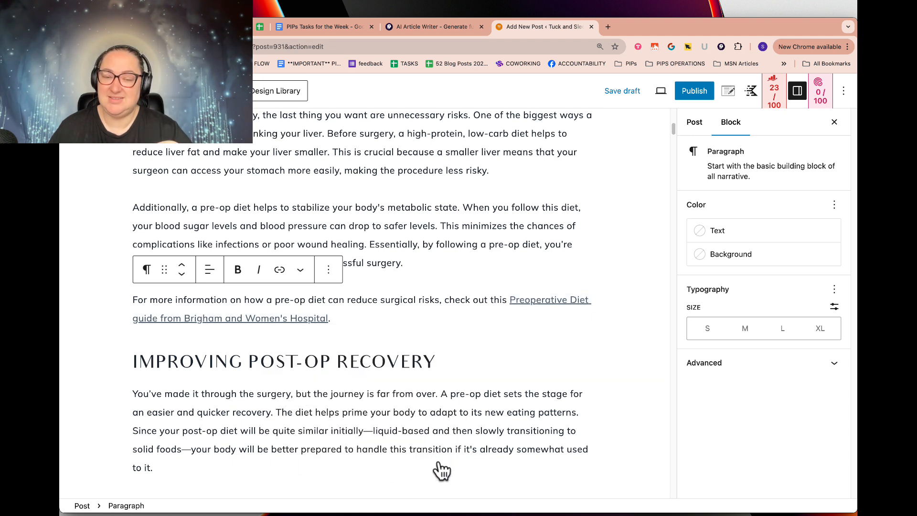
- Open the PDF linked from the Brigham and Women's Hospital text, check its contents, and close it
left_click(536, 300)
left_click(367, 342)
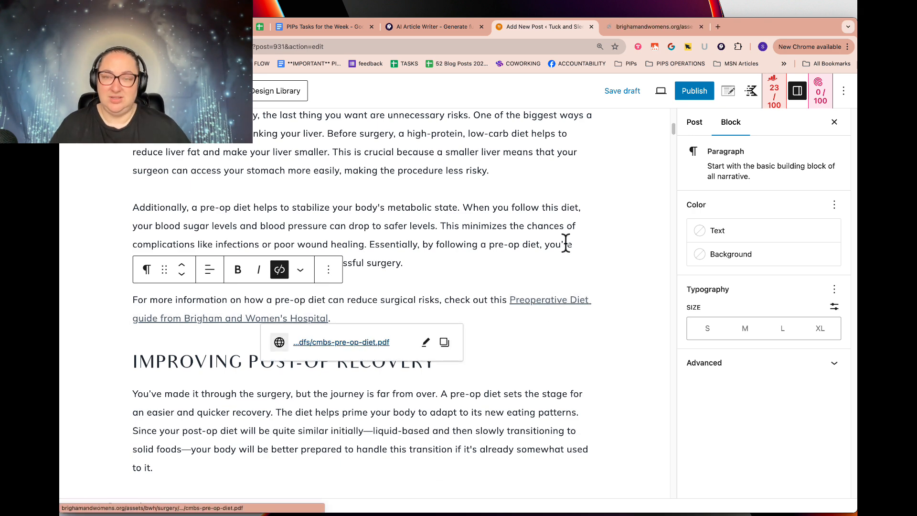
left_click(642, 27)
scroll(592, 229, "down", 10)
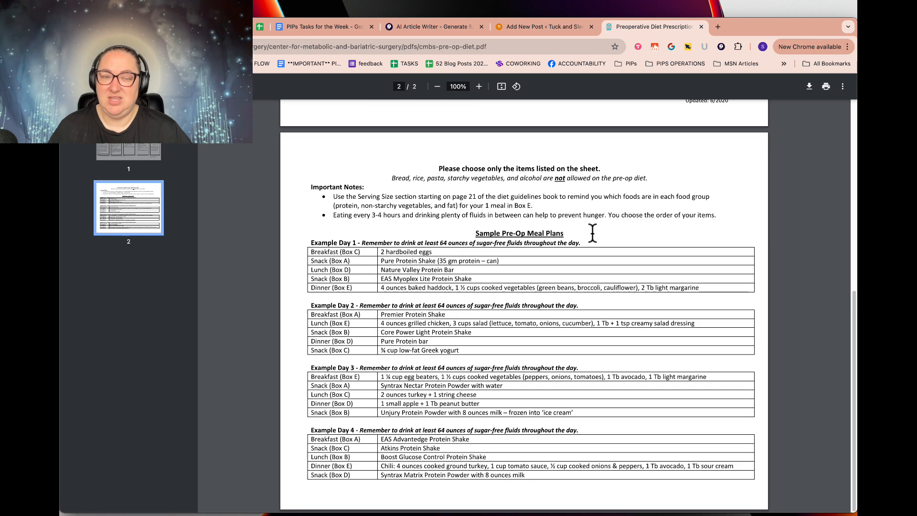
left_click(701, 27)
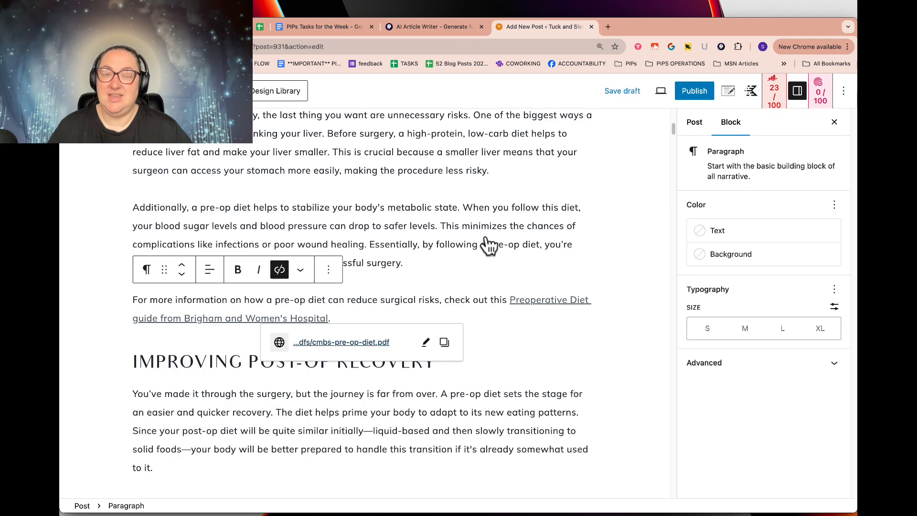
- Split the "Improving Post-Op Recovery" text into shorter paragraphs before "The diet helps", "Since your post-op diet" and "Plus, by starting"
scroll(442, 267, "down", 3)
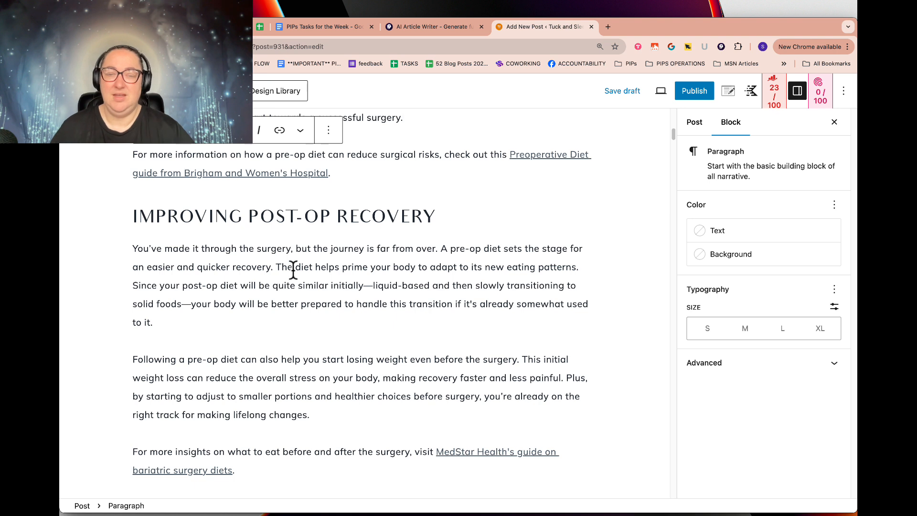
left_click(276, 267)
key("Return")
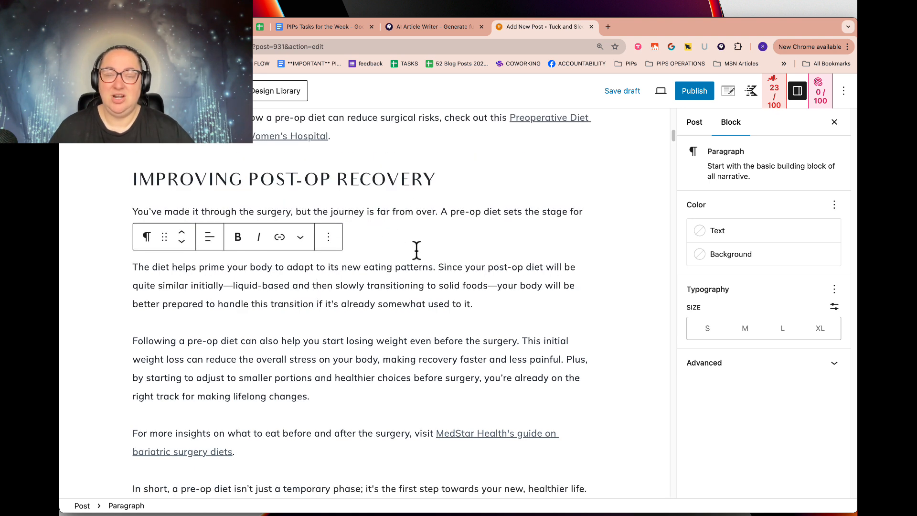
left_click(437, 267)
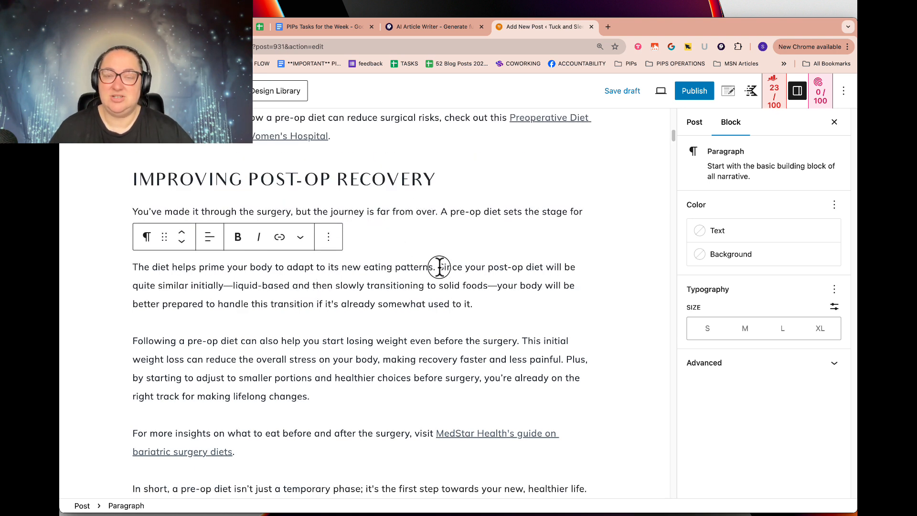
key("Return")
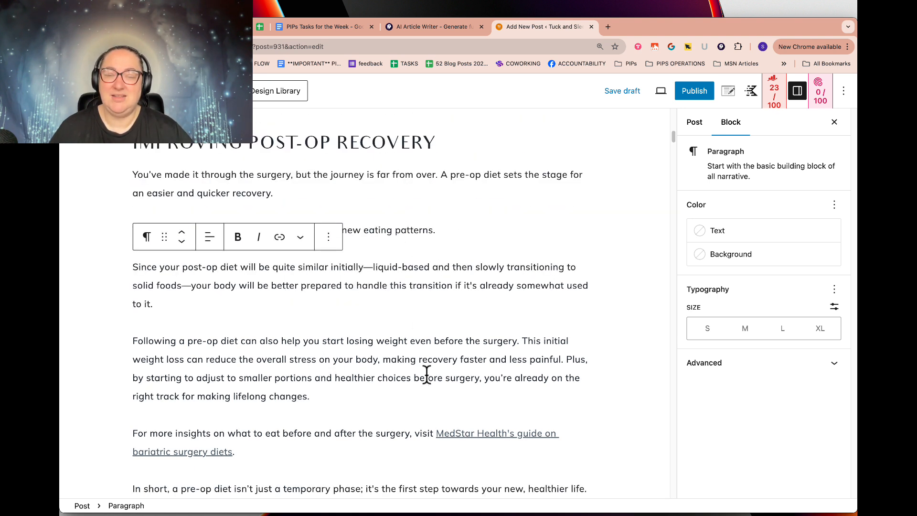
left_click(566, 360)
key("Return")
- Set the "MedStar Health's guide on bariatric surgery diets" link to open in a new tab and save the link settings
scroll(390, 368, "down", 3)
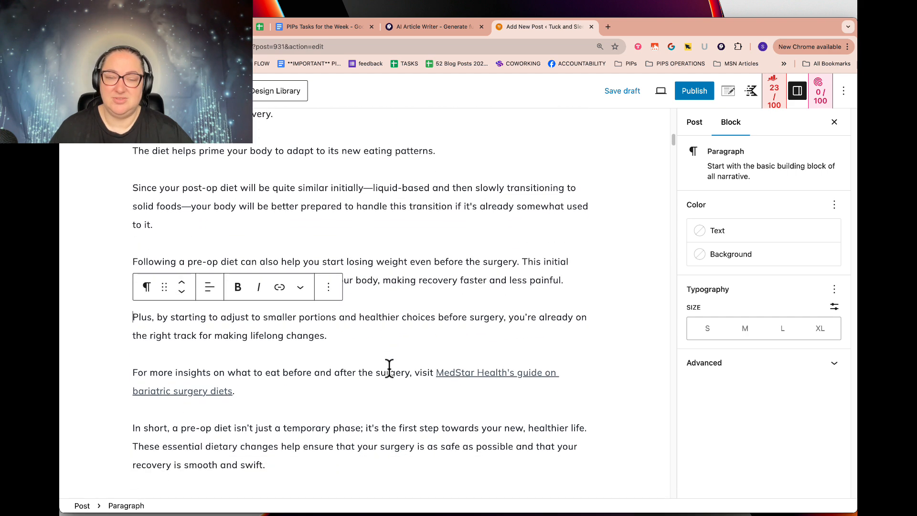
scroll(374, 327, "down", 1)
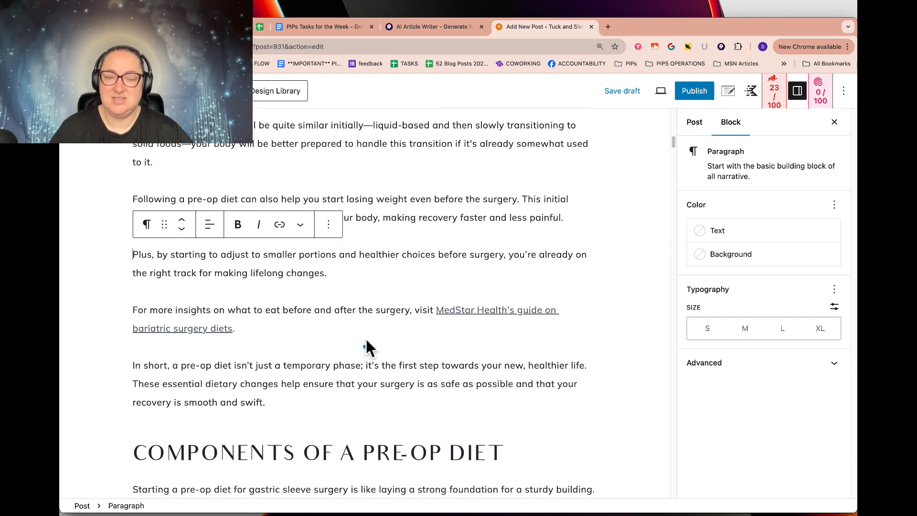
left_click(449, 313)
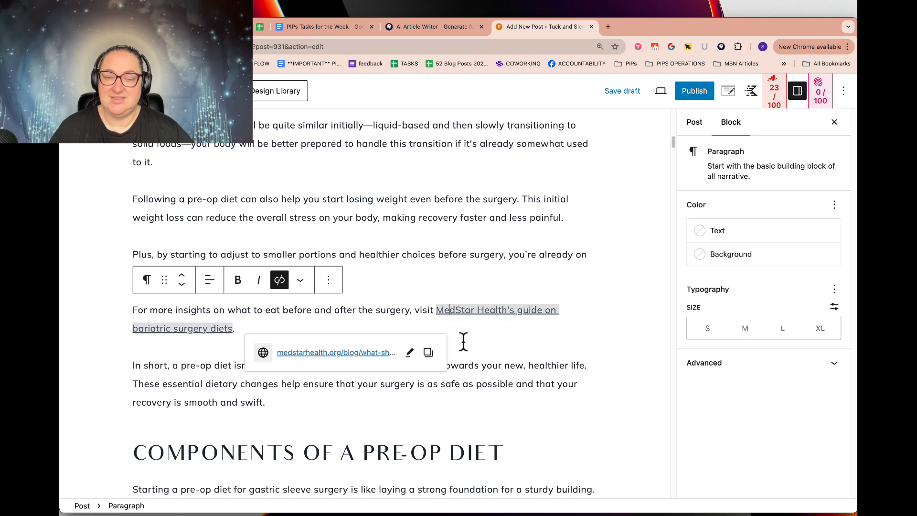
left_click(412, 353)
left_click(306, 403)
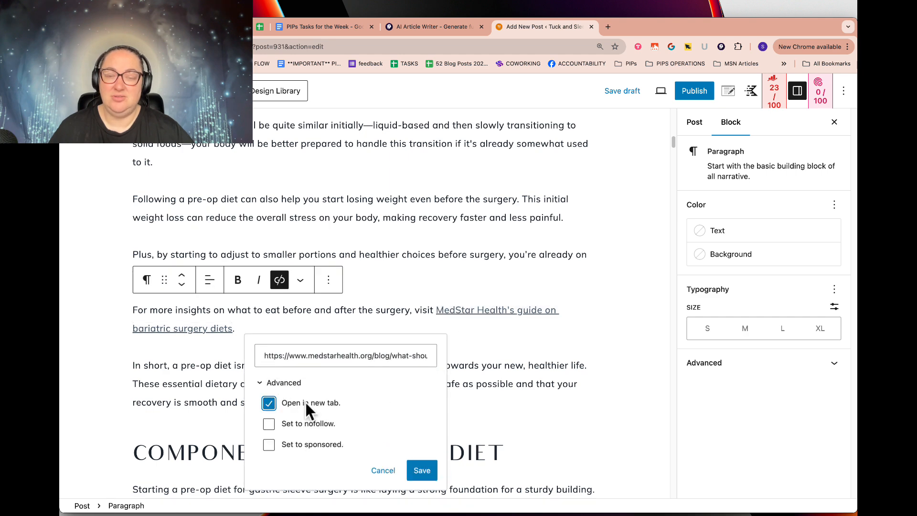
left_click(420, 470)
- Set the "guide on what to eat before gastric sleeve surgery" link in the protein section to open in a new tab and save it
scroll(382, 353, "down", 15)
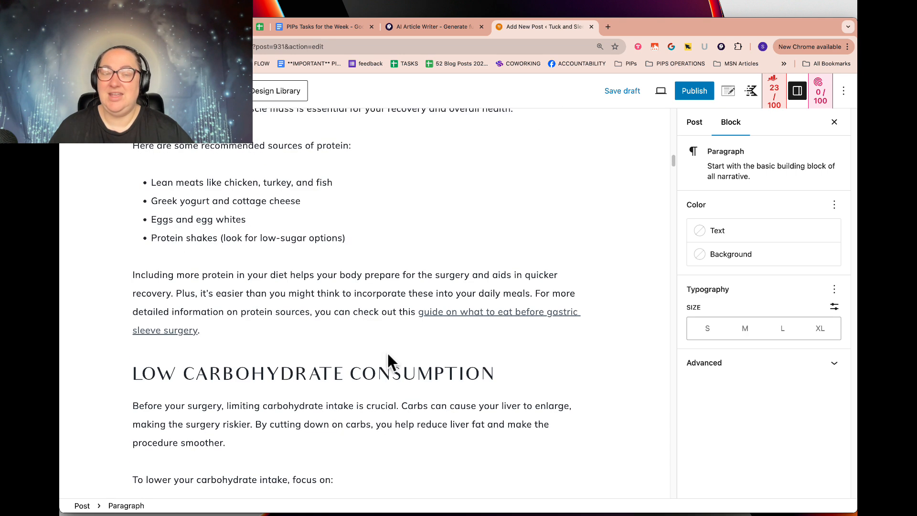
scroll(440, 276, "up", 3)
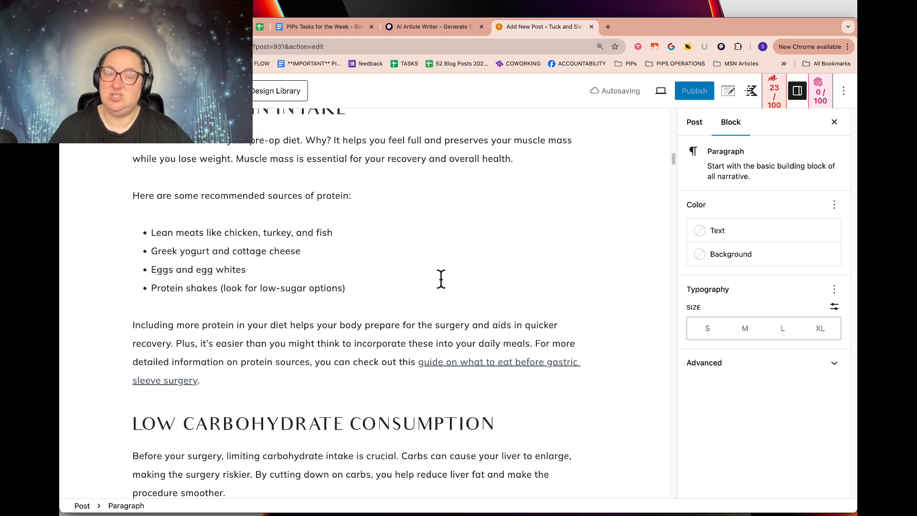
left_click(443, 367)
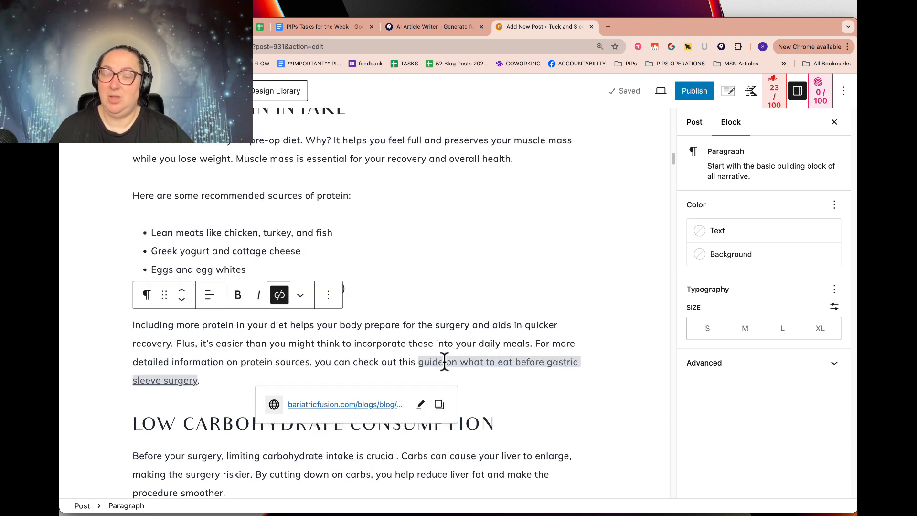
left_click(424, 402)
left_click(317, 454)
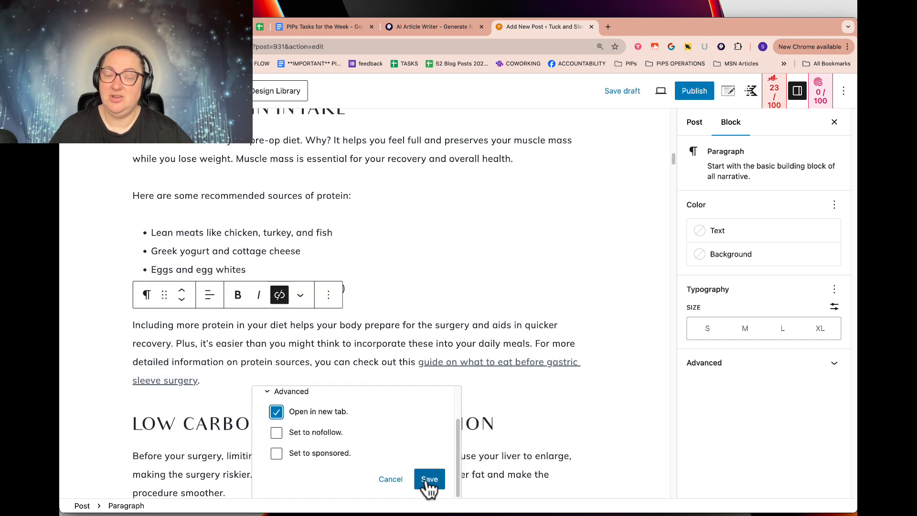
left_click(428, 479)
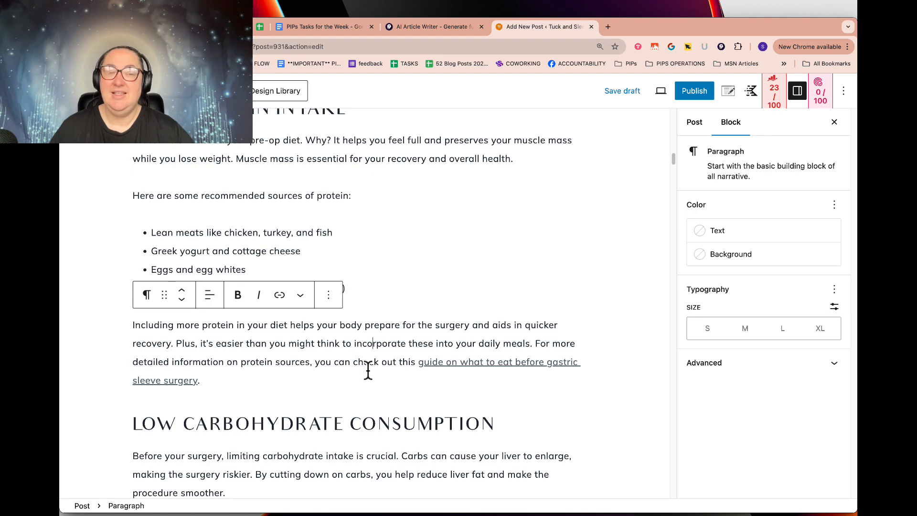
- Enclose the "Conclusion" heading near the end of the post in square brackets
scroll(369, 372, "down", 6)
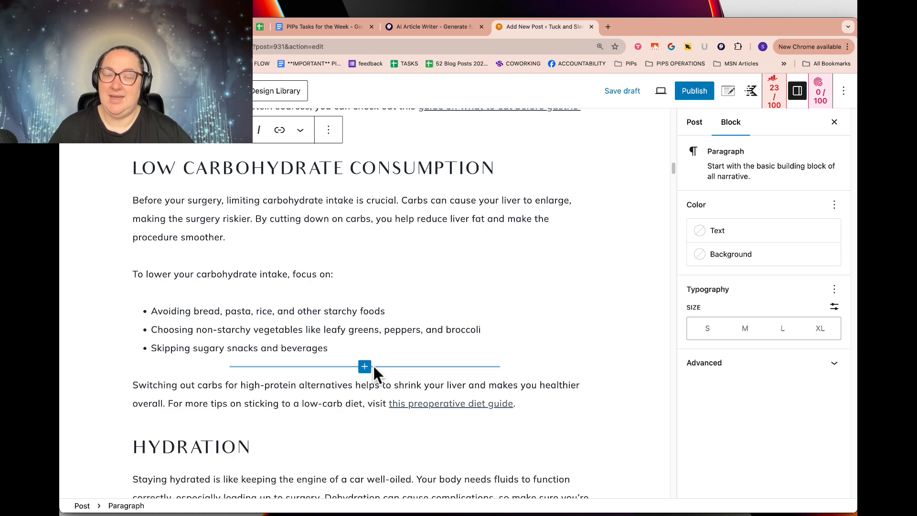
scroll(359, 364, "down", 15)
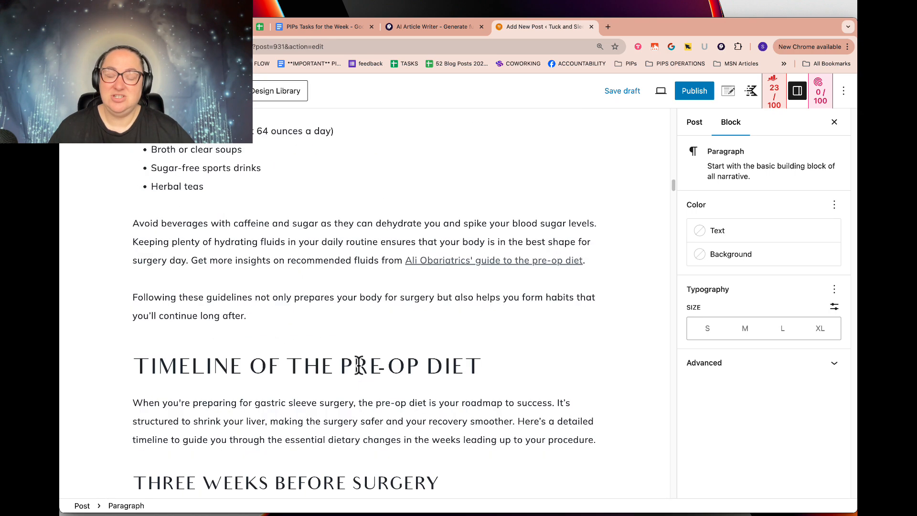
scroll(359, 364, "down", 15)
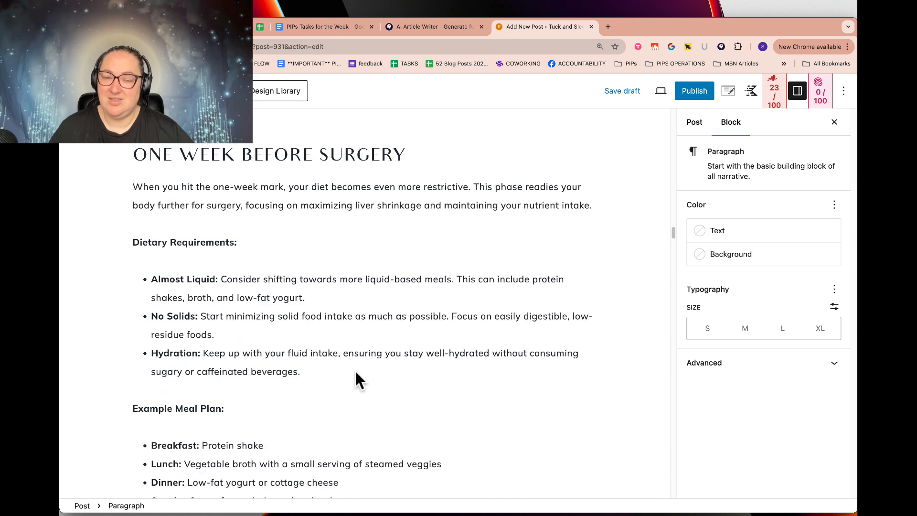
left_click_drag(674, 260, 665, 492)
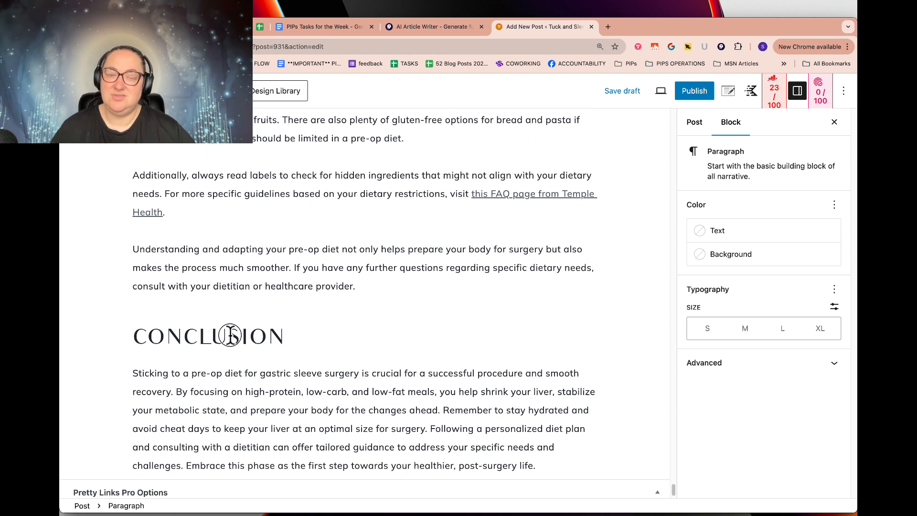
left_click(228, 336)
type("]")
left_click(137, 338)
type("[")
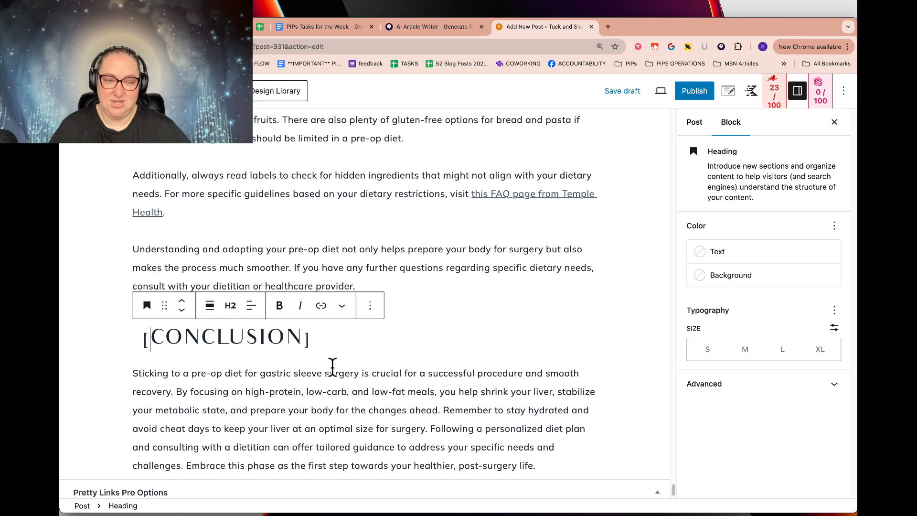
- Assign the post to the "Before Weight Loss Surgery" category, mark it as pending review, and save the draft
left_click_drag(674, 491, 673, 120)
left_click(614, 255)
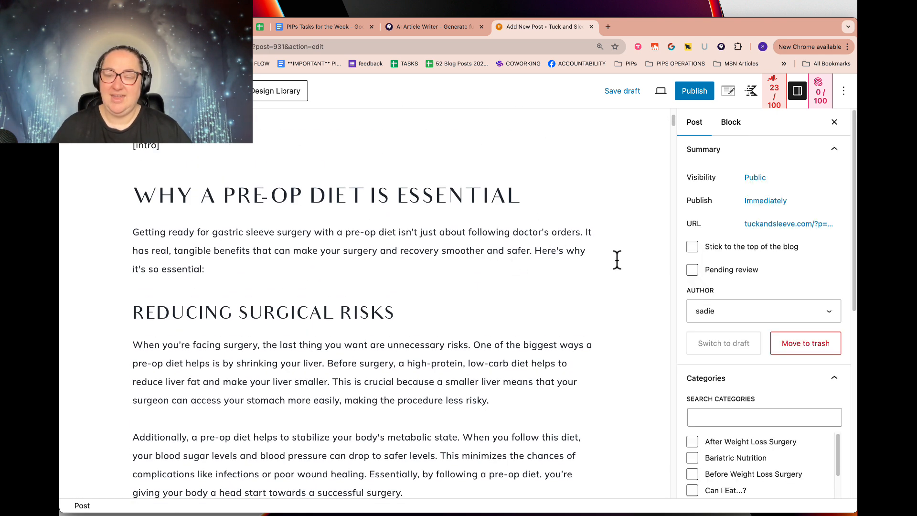
left_click(692, 474)
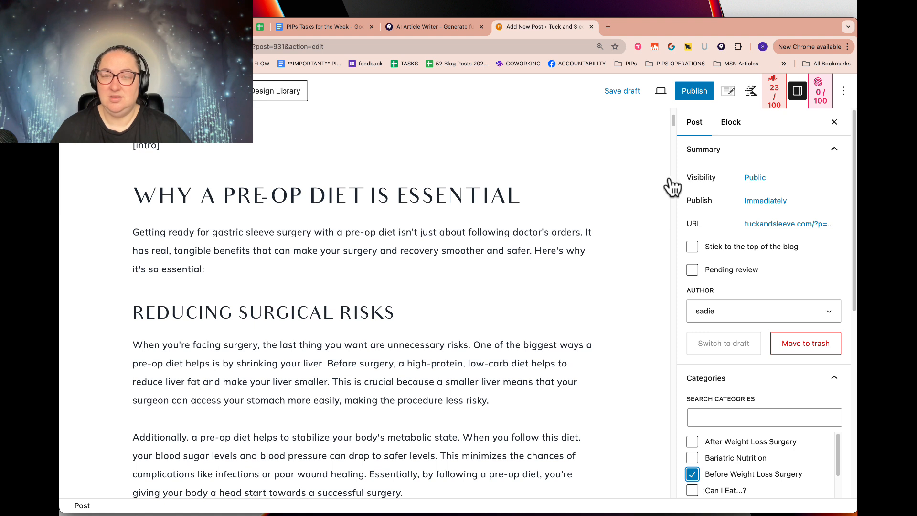
left_click(692, 270)
left_click(618, 90)
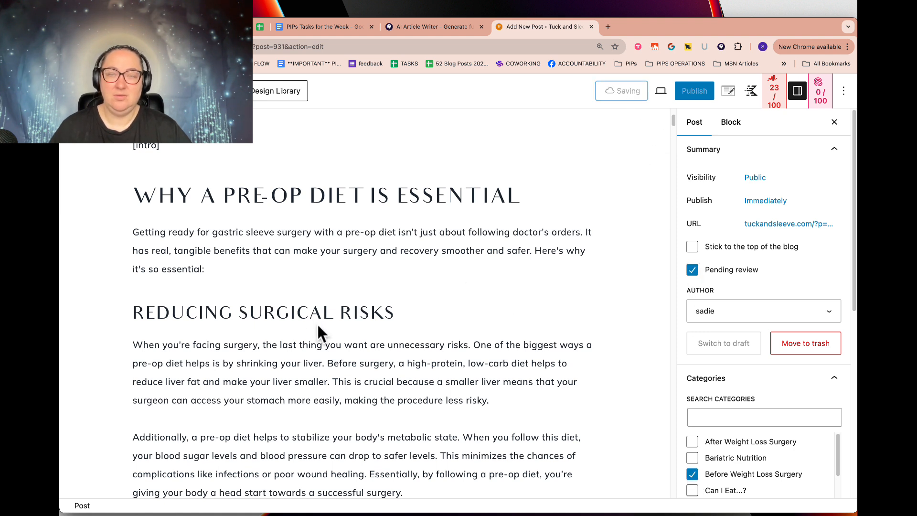
- Switch to RightBlogger, open the Newsletter Generator with its target audience and point-of-view options expanded, and return to the WordPress post
left_click(432, 26)
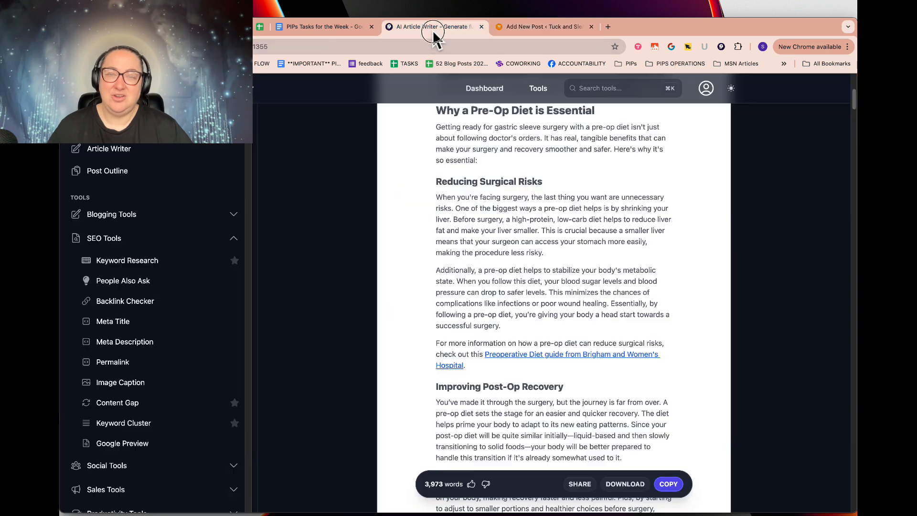
scroll(183, 291, "up", 5)
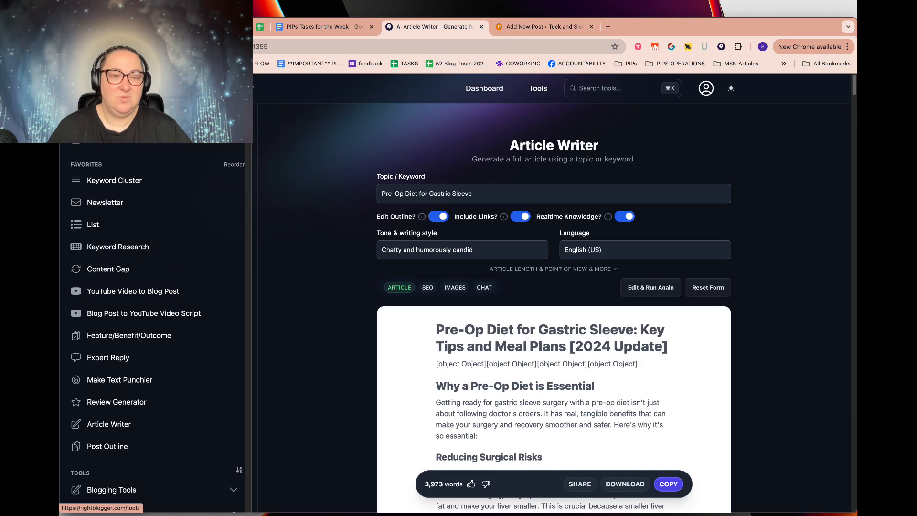
left_click(126, 117)
left_click(122, 203)
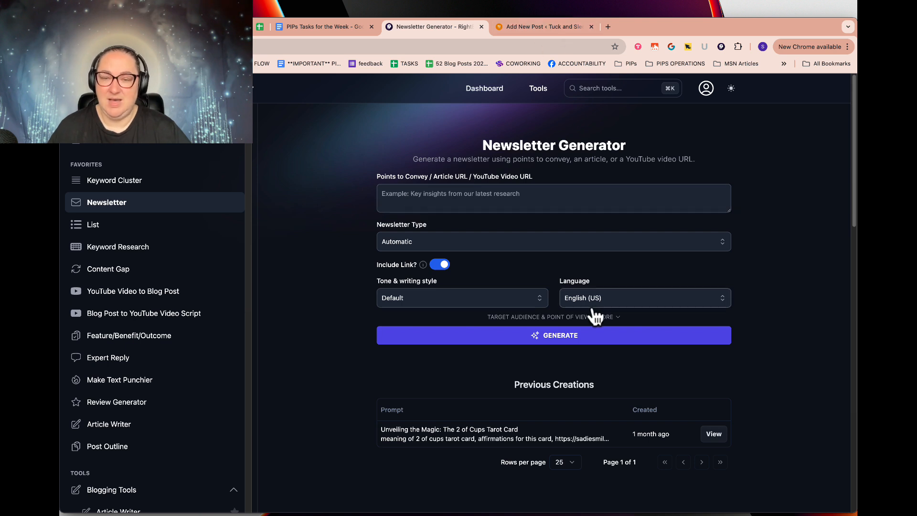
left_click(594, 316)
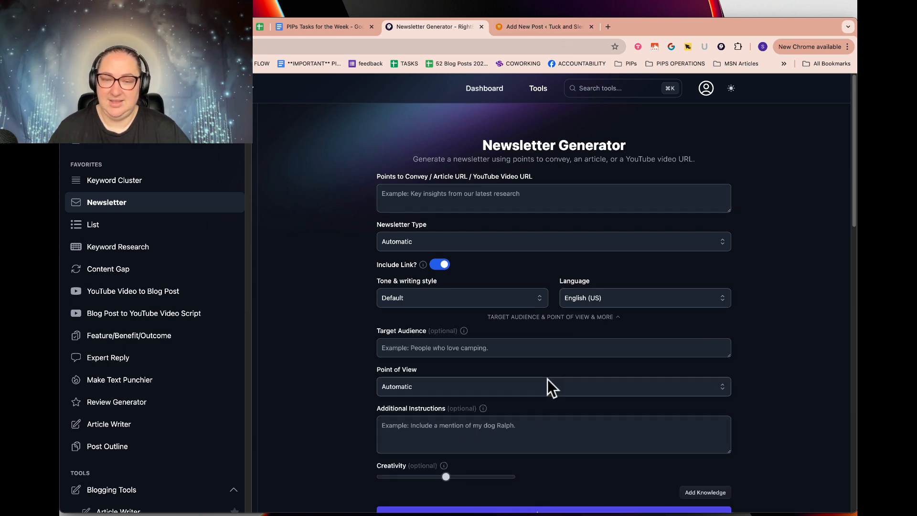
scroll(547, 387, "down", 1)
scroll(477, 239, "up", 1)
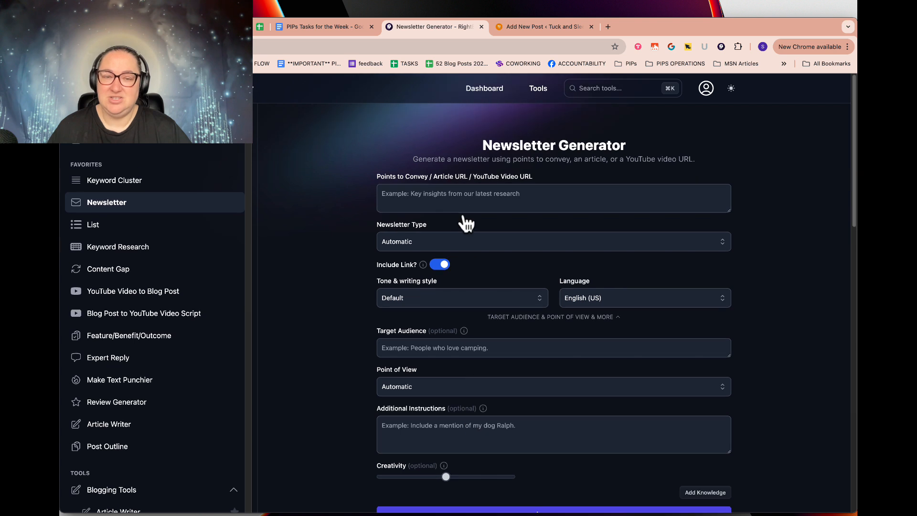
left_click(474, 198)
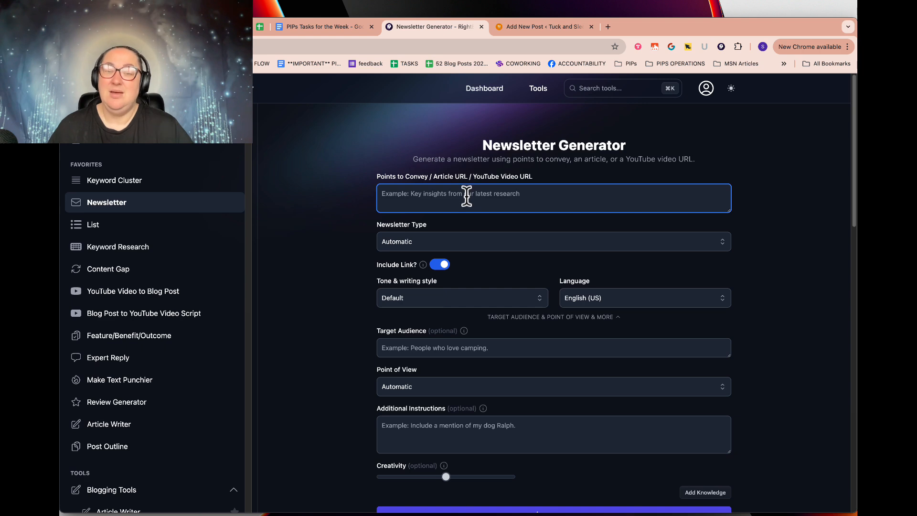
left_click(530, 27)
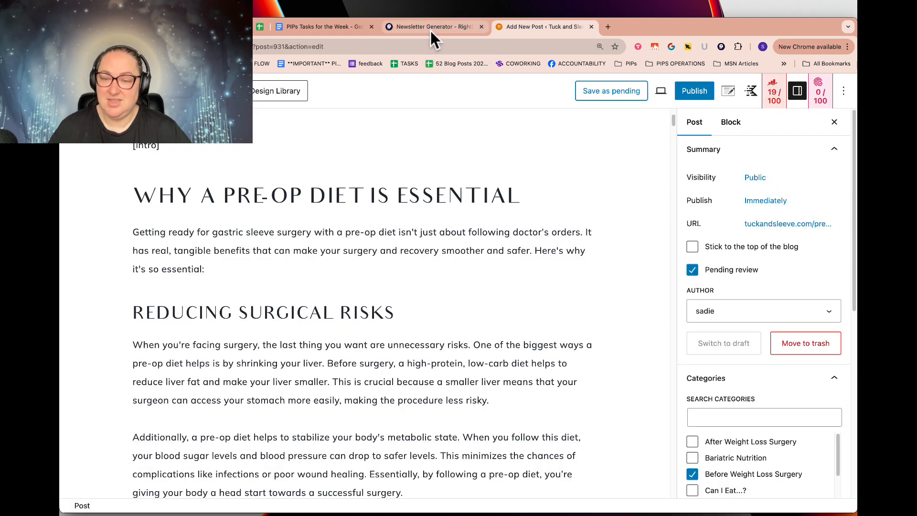
- Switch to RightBlogger and examine the Newsletter Generator's source field, newsletter type choices and remaining generation options
scroll(712, 322, "down", 10)
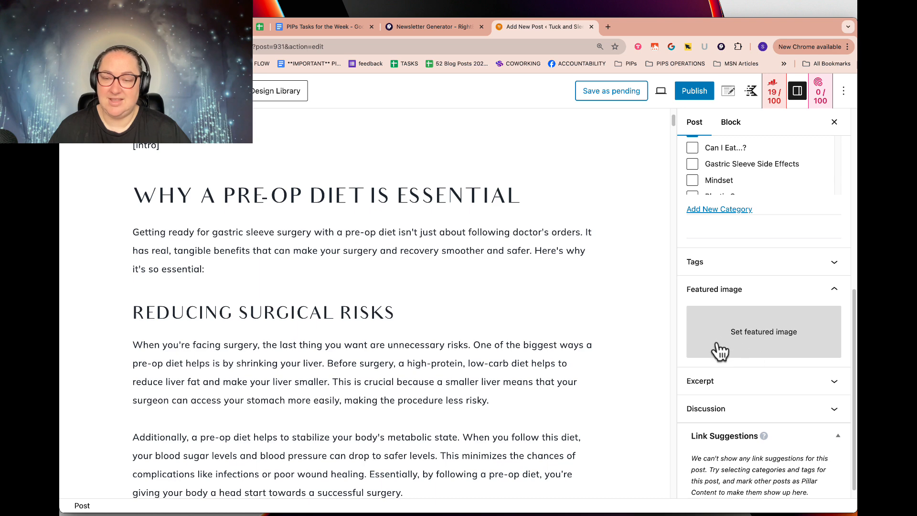
left_click(421, 28)
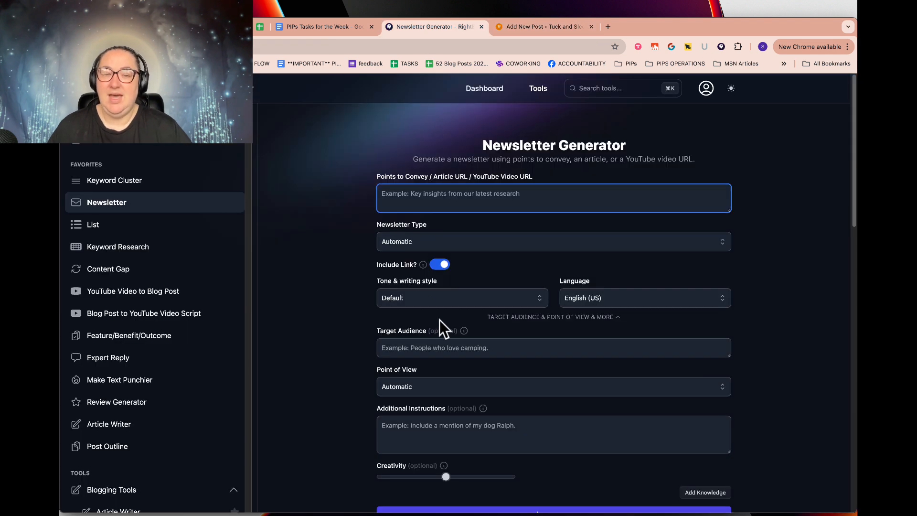
left_click(446, 198)
left_click(448, 199)
left_click(441, 243)
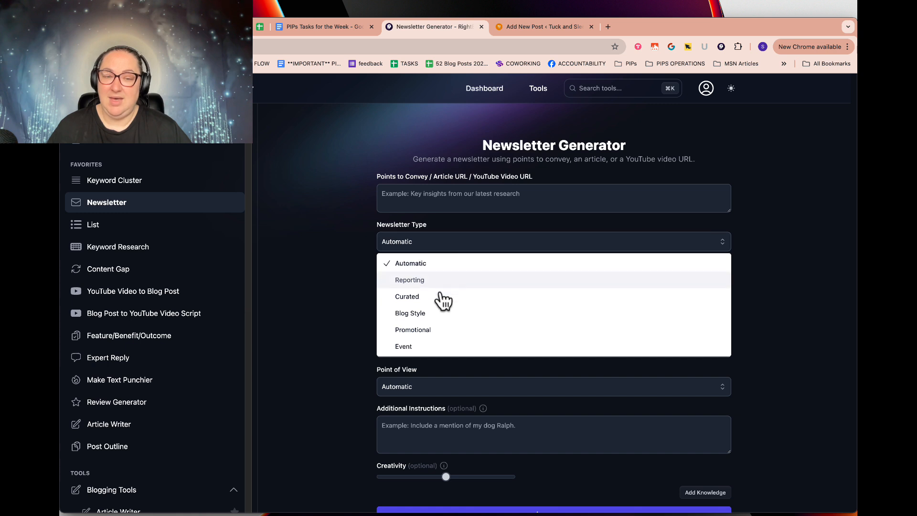
left_click(342, 316)
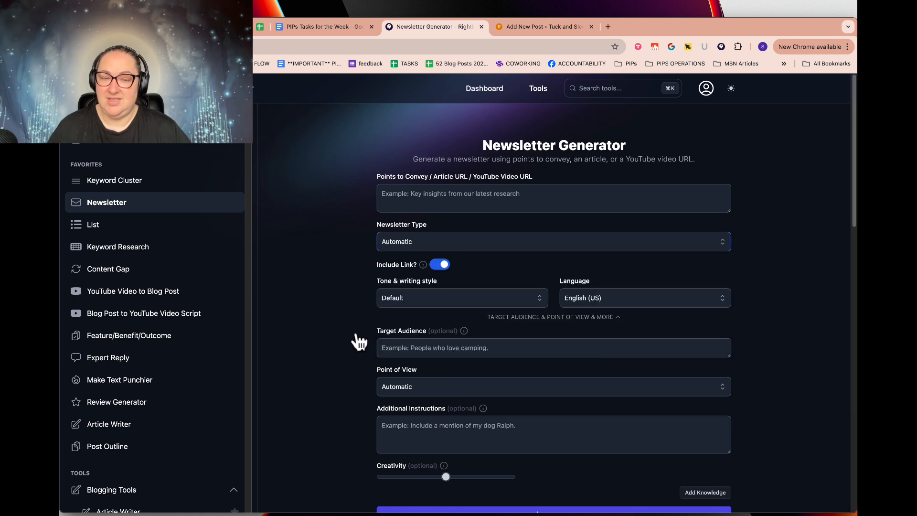
scroll(354, 322, "down", 5)
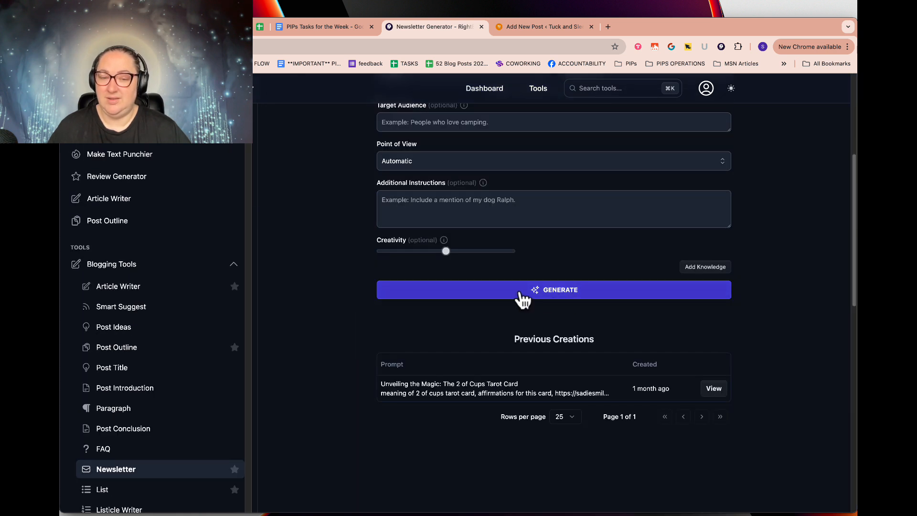
scroll(357, 323, "up", 1)
scroll(356, 325, "up", 5)
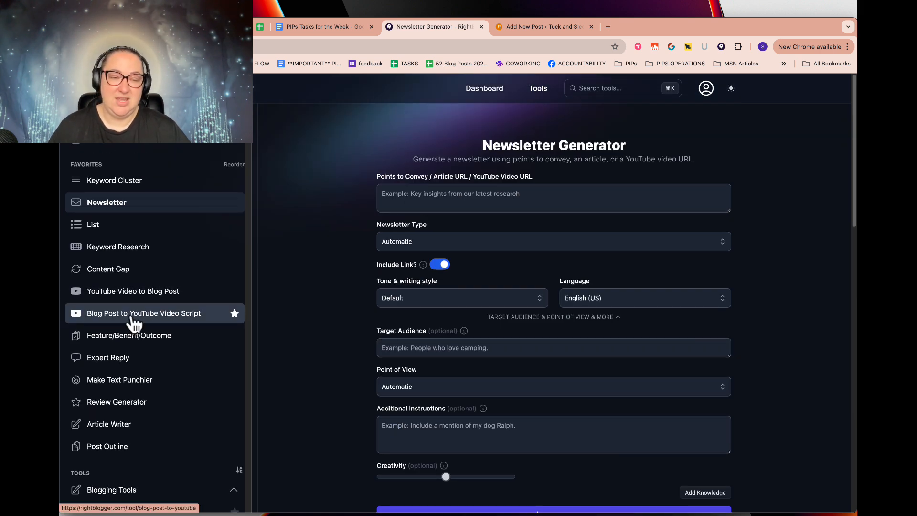
- Search the full RightBlogger tool collection for "blog" and open the Blog Post to YouTube Video Script tool
scroll(134, 318, "down", 1)
scroll(138, 320, "down", 10)
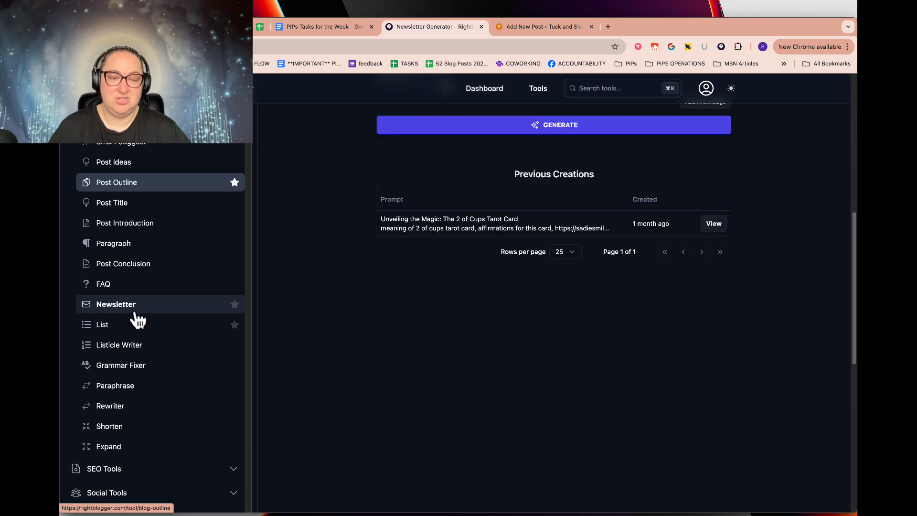
scroll(139, 319, "down", 1)
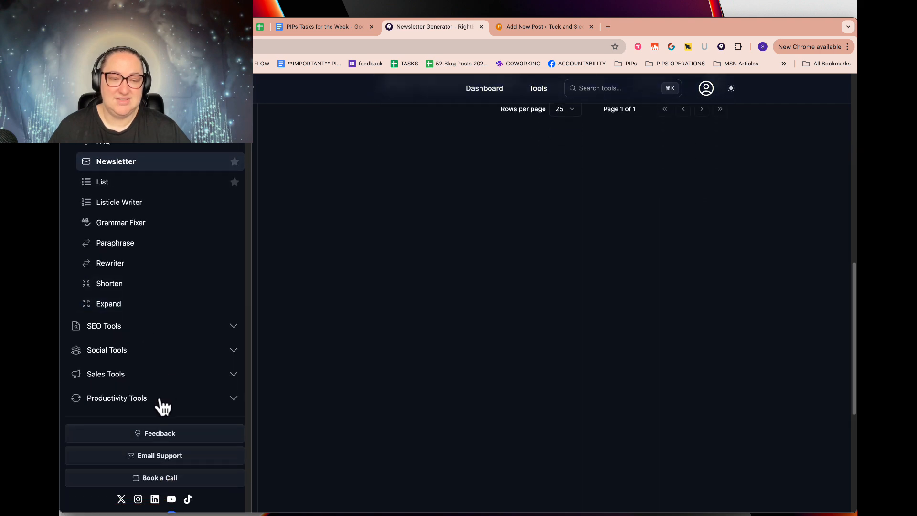
scroll(157, 362, "up", 11)
left_click(538, 88)
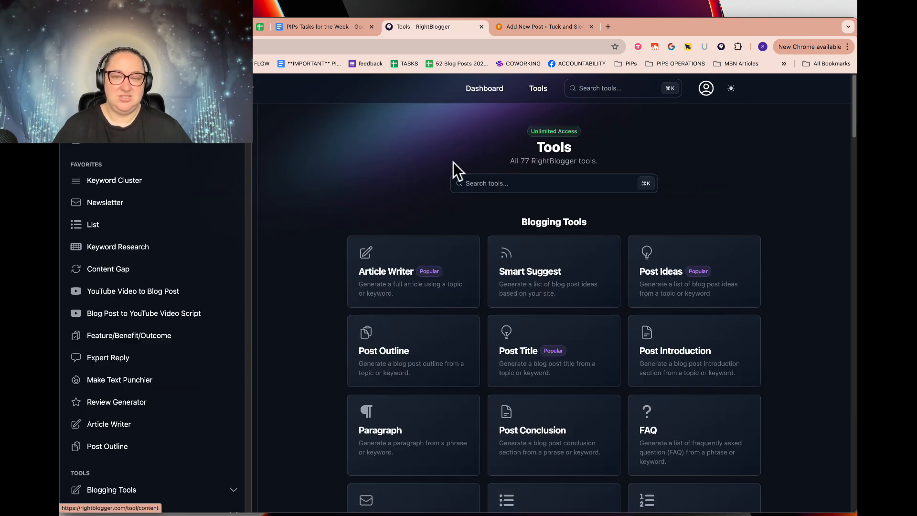
left_click(480, 187)
type("blog")
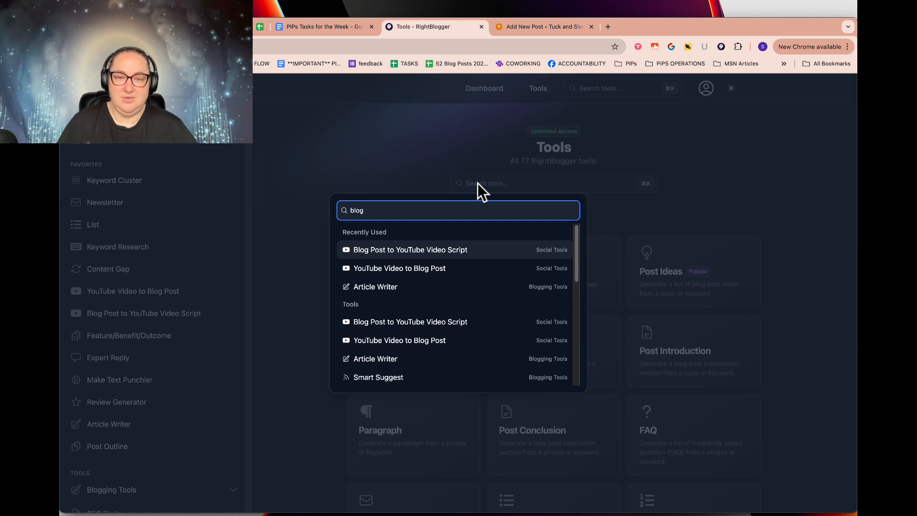
left_click(417, 252)
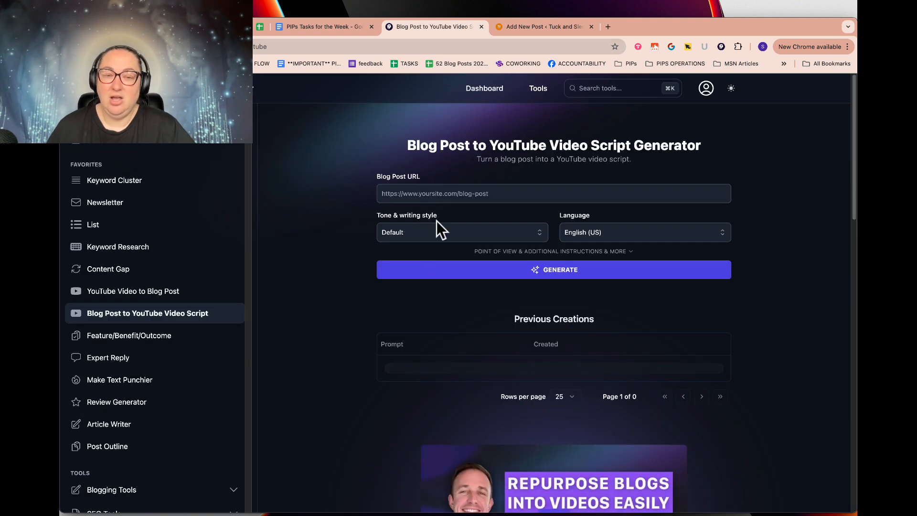
- Examine the Blog Post to YouTube Video Script Generator and expand its point of view and additional instructions options
left_click_drag(704, 147, 405, 143)
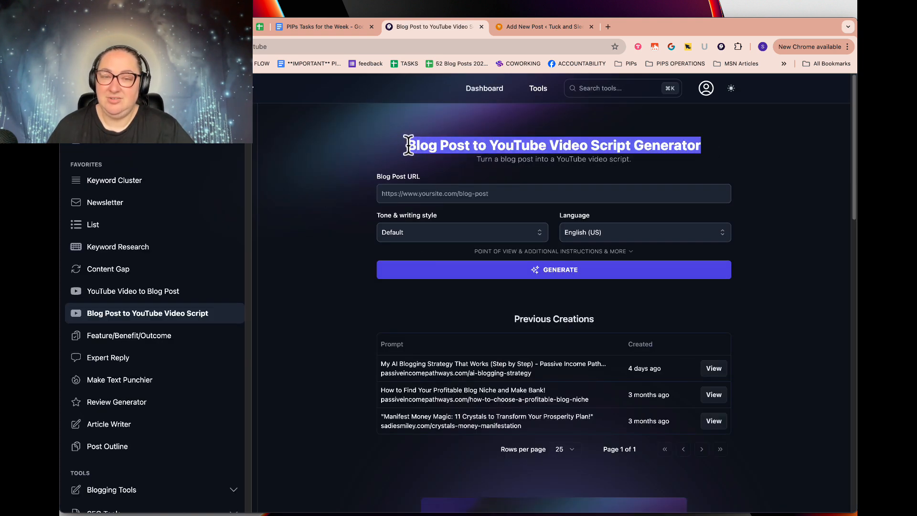
left_click(397, 182)
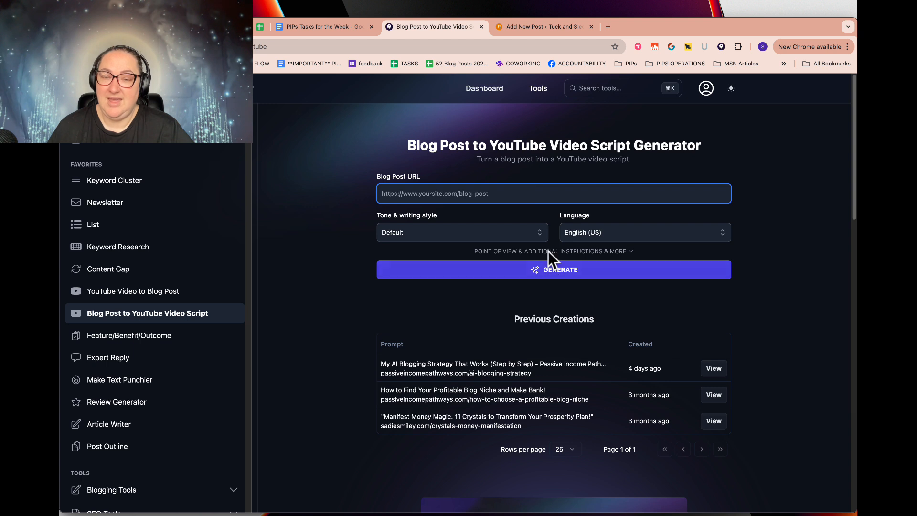
left_click(548, 250)
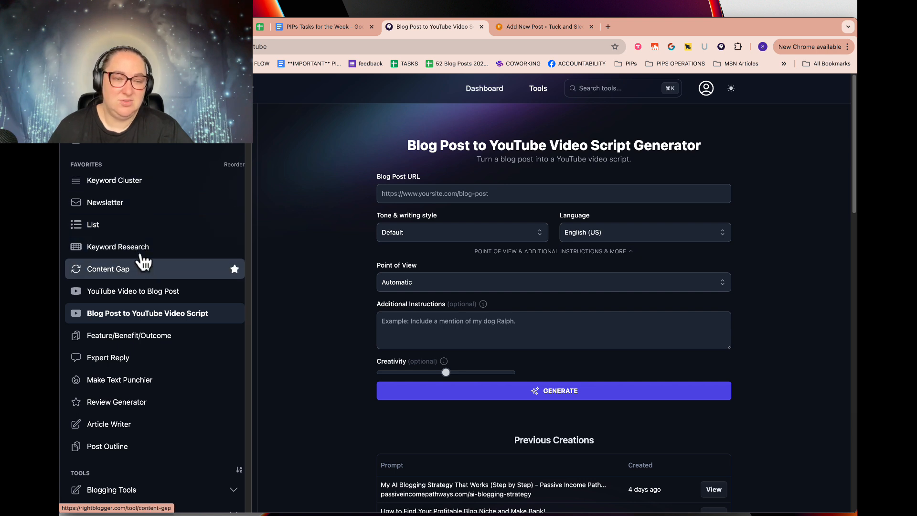
- Go through the content dashboard to the Article Writer and open the previously generated "Pre-Op Diet for Gastric Sleeve" article
left_click(484, 88)
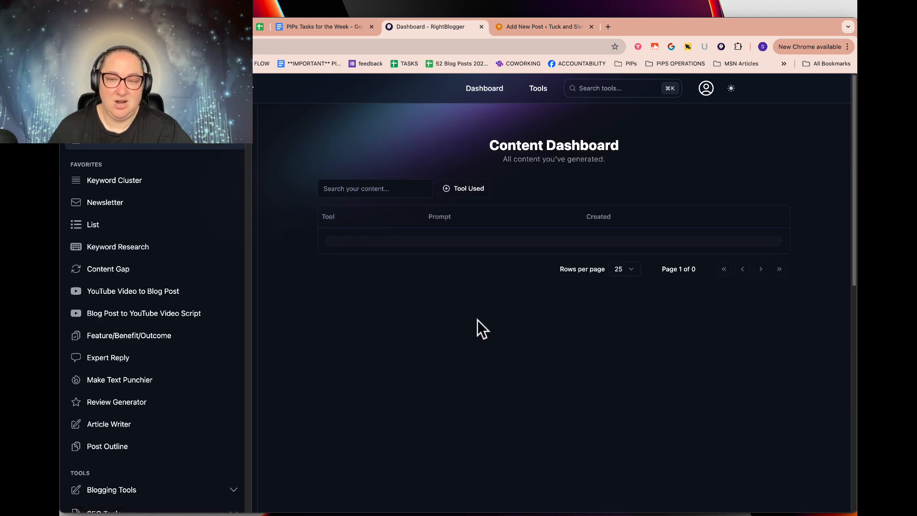
left_click(447, 242)
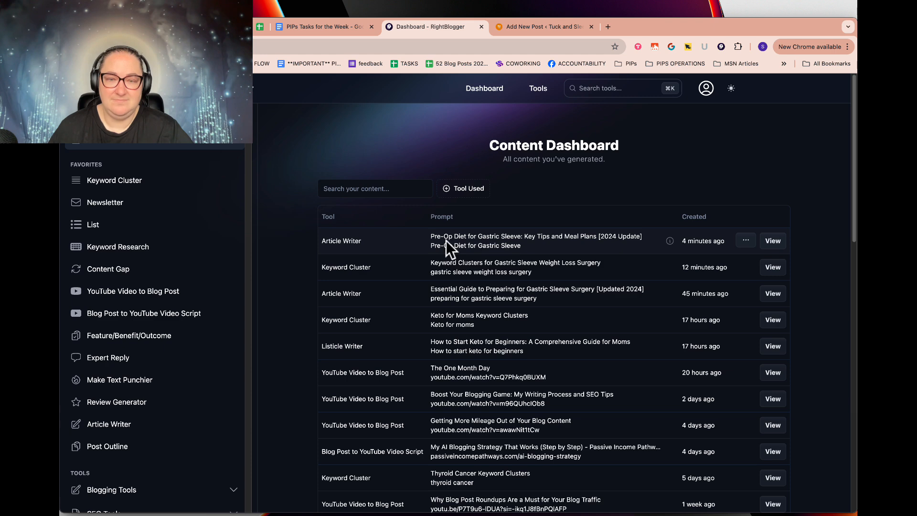
left_click(354, 246)
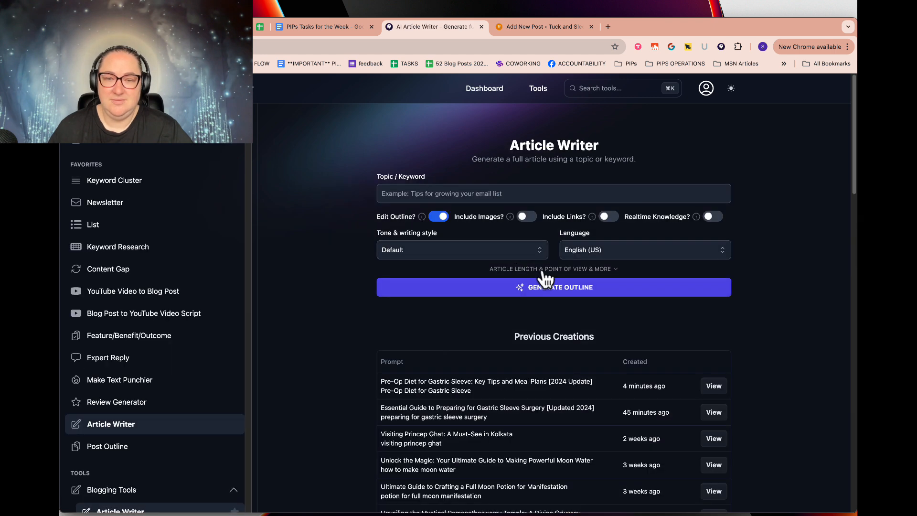
left_click(443, 389)
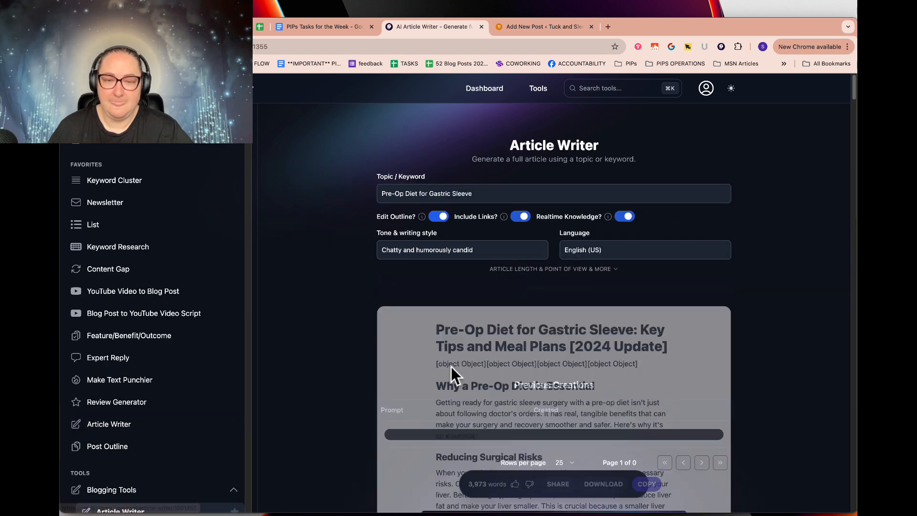
- Review the generated article's SEO metadata and image assets, and open its follow-up chat
left_click(427, 287)
scroll(547, 231, "down", 2)
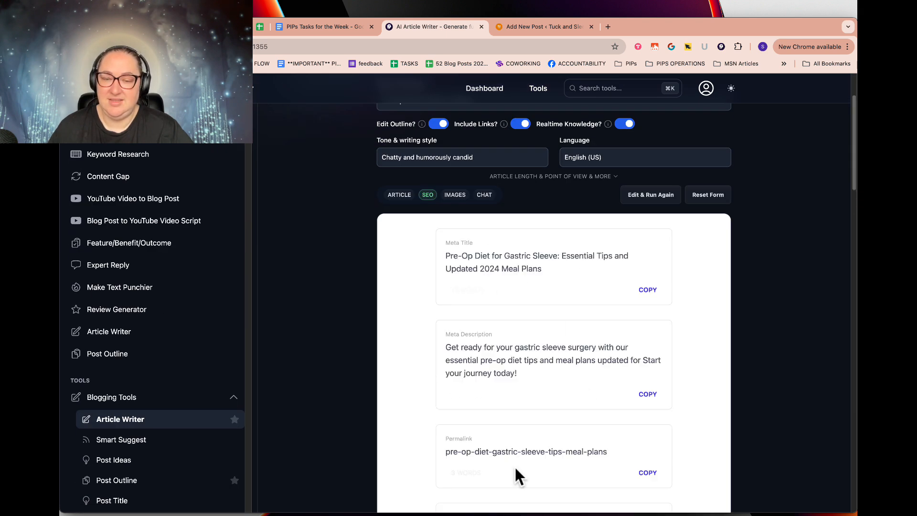
left_click(459, 196)
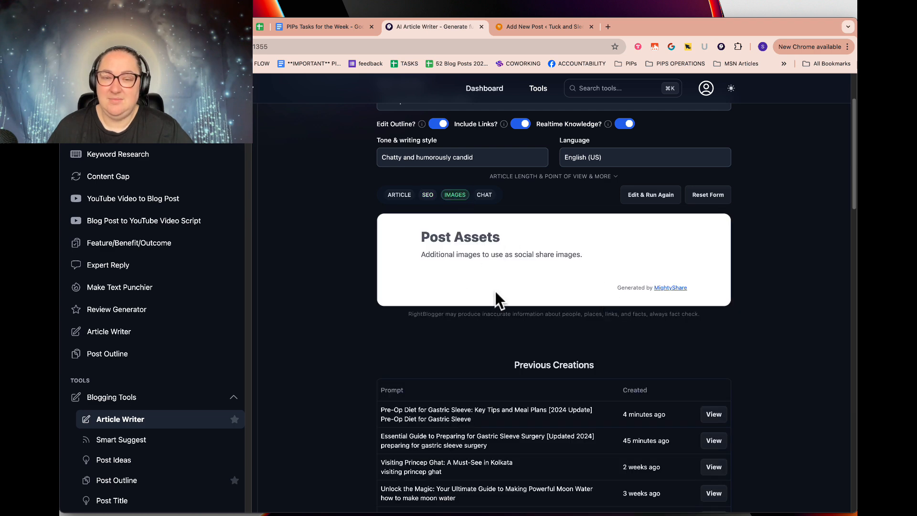
left_click(485, 196)
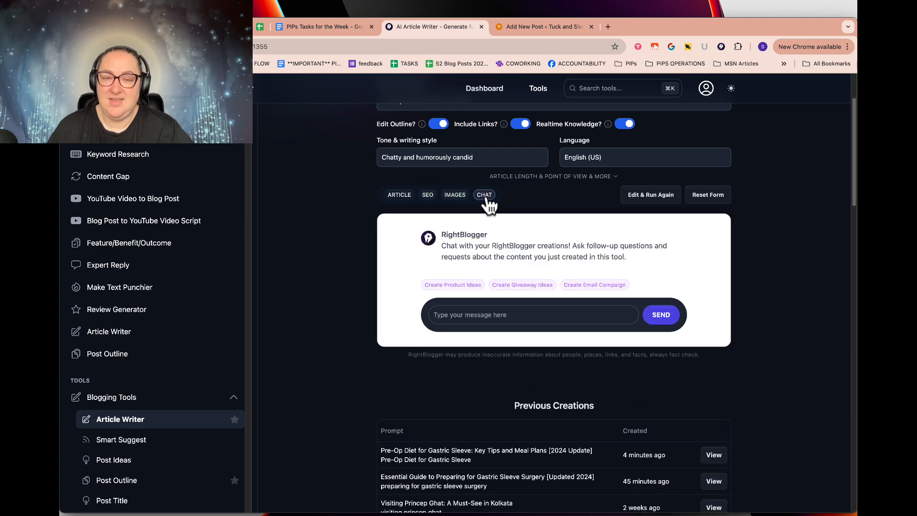